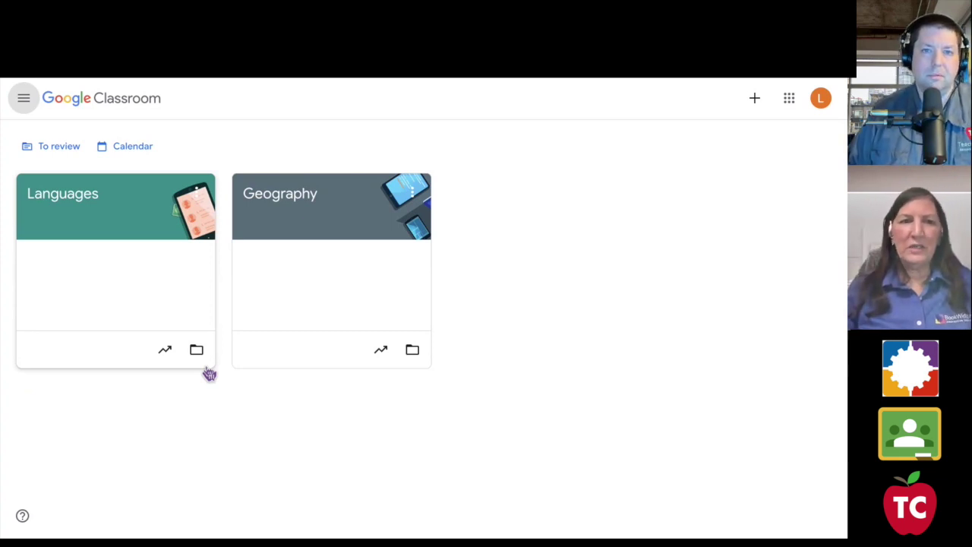
Step: Start a new assignment in the Languages class's Classwork and scroll down to its add-ons
left_click(94, 237)
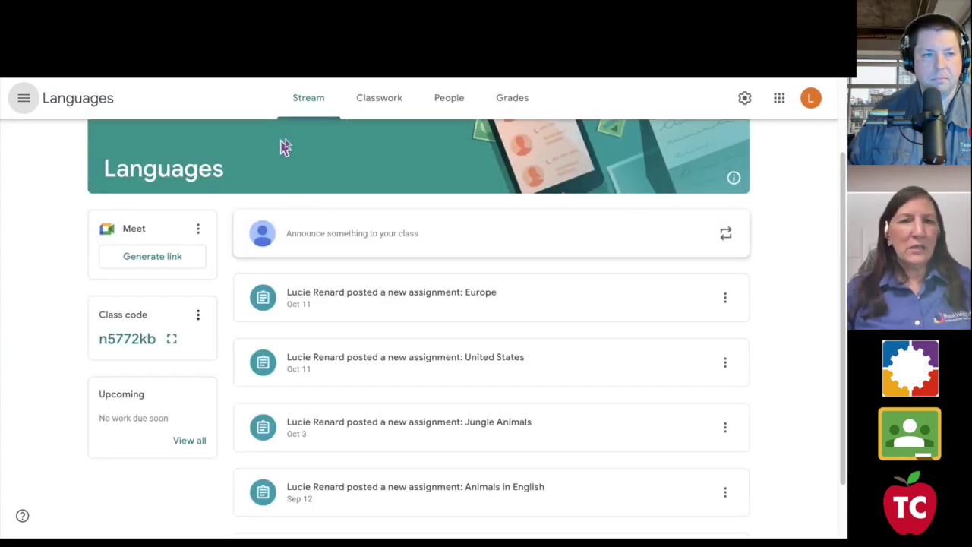
left_click(371, 102)
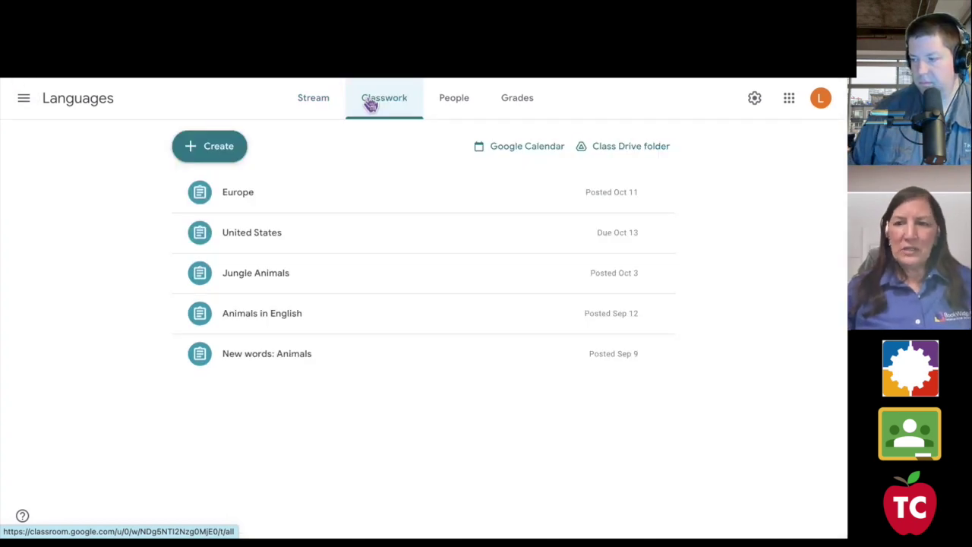
left_click(199, 156)
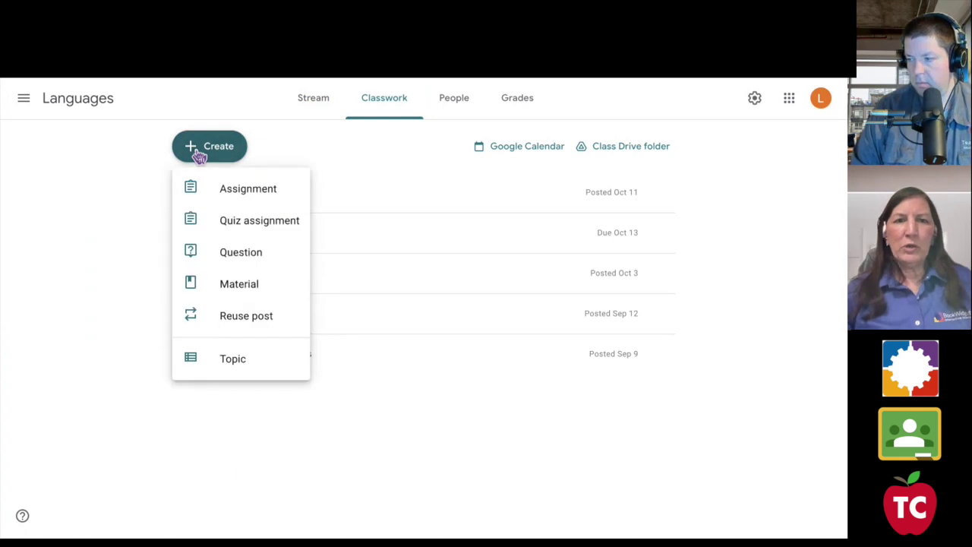
left_click(232, 189)
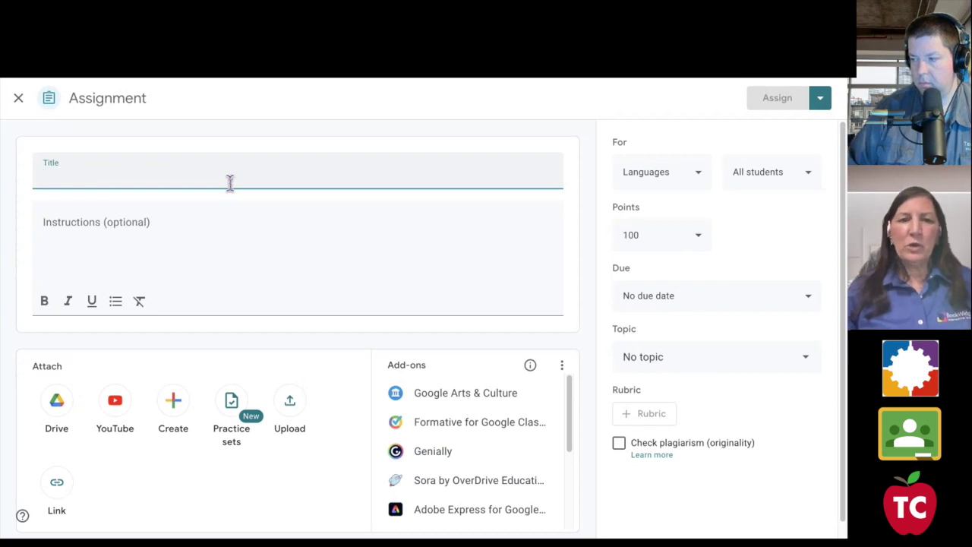
scroll(459, 299, "down", 1)
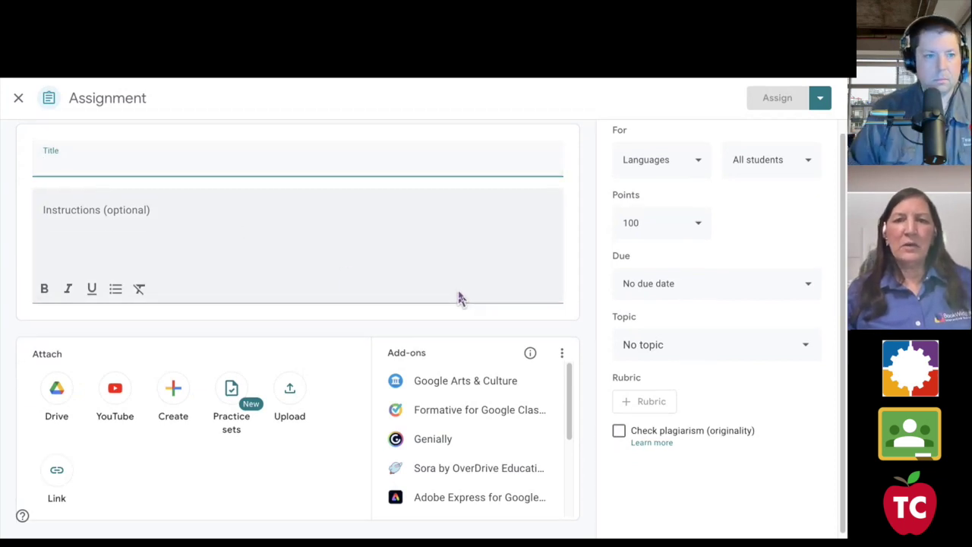
scroll(486, 377, "down", 2)
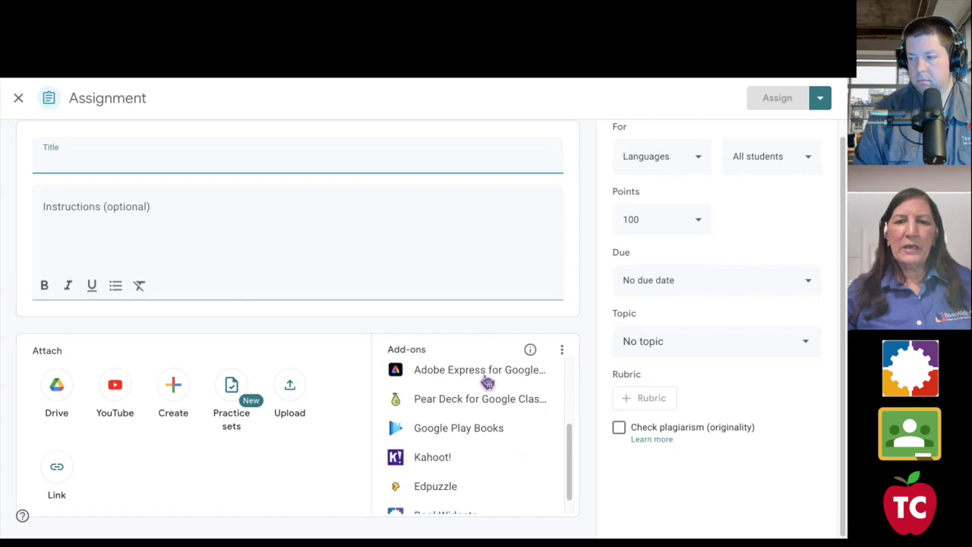
scroll(486, 382, "down", 1)
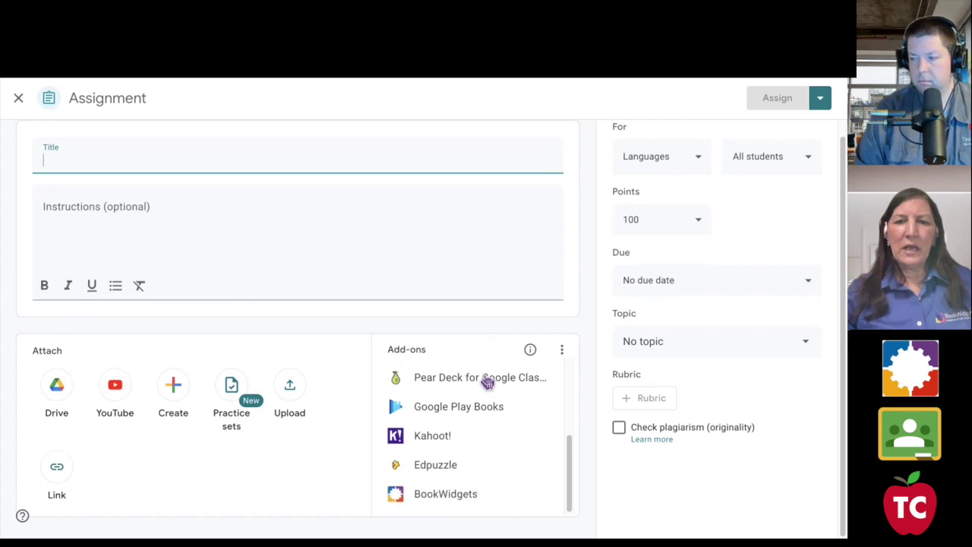
Step: Attach BookWidgets and browse the Languages widgets: Teacher Cast, Worksheet, Europe and Jungle Animals
left_click(430, 495)
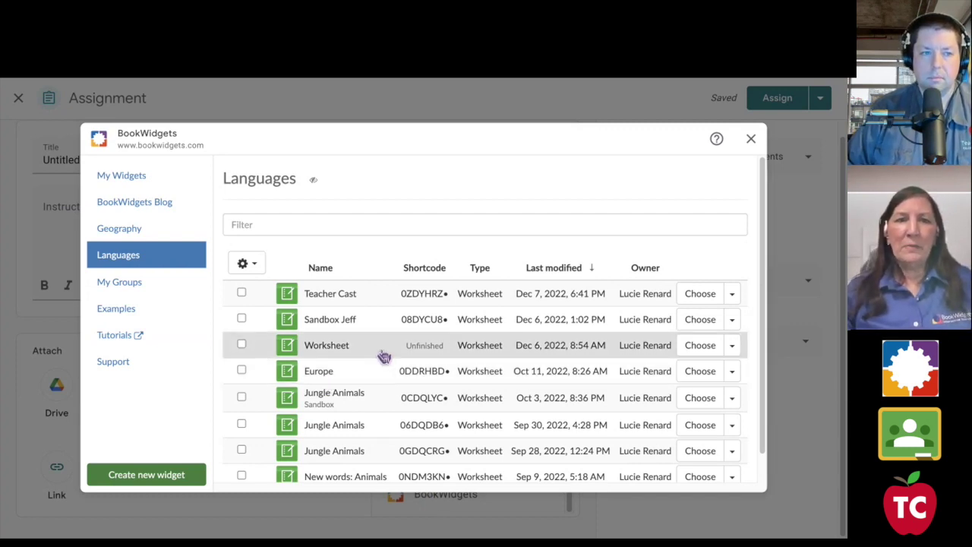
scroll(387, 349, "down", 1)
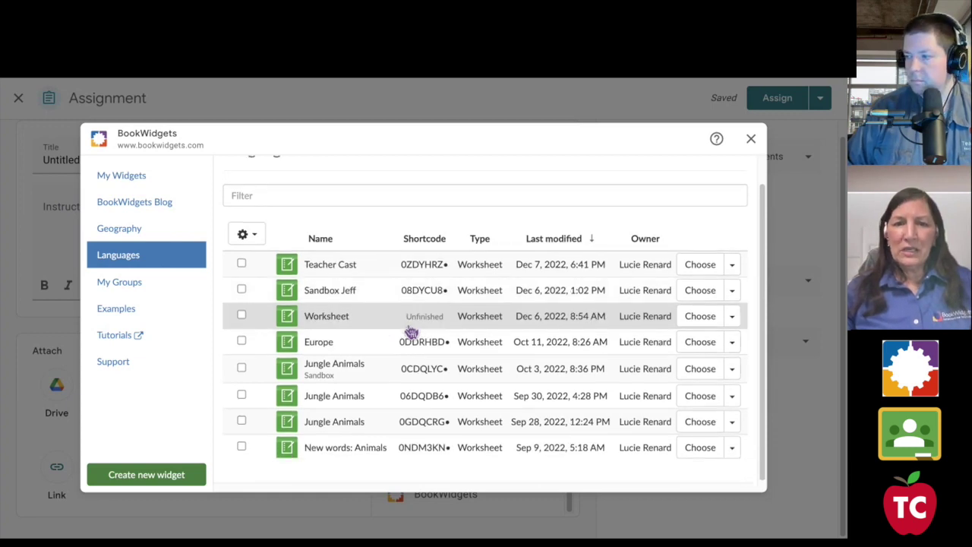
scroll(410, 324, "up", 1)
scroll(411, 324, "down", 1)
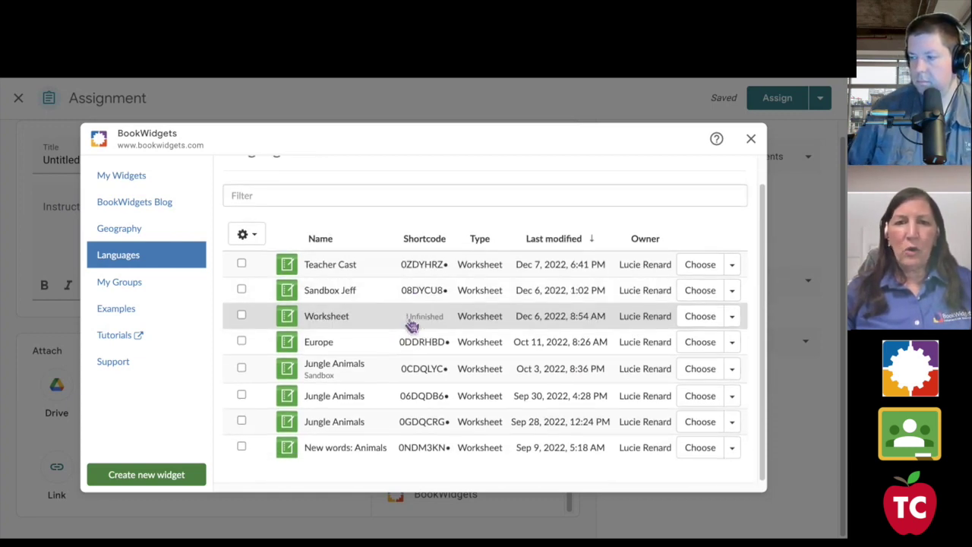
scroll(411, 324, "up", 1)
scroll(411, 324, "down", 1)
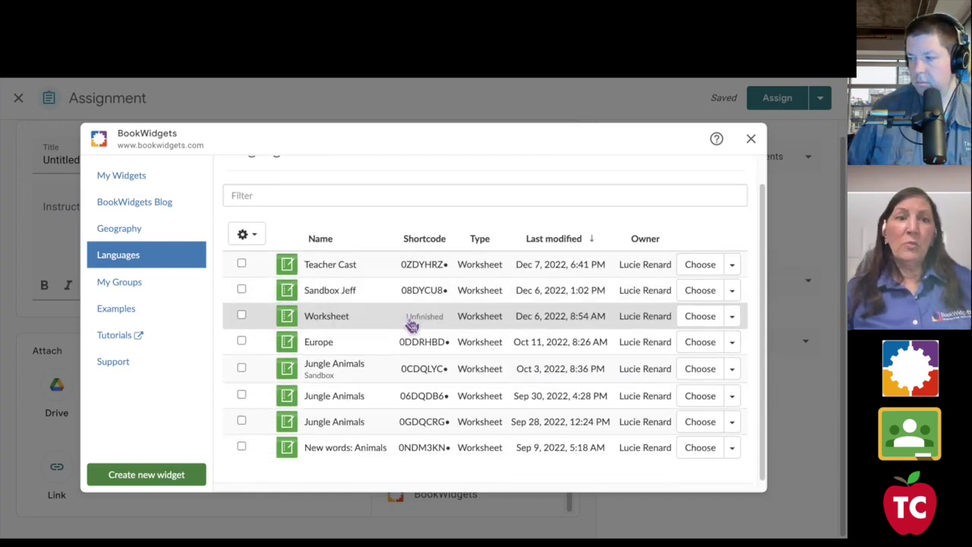
Step: Start a new widget and look over the first widget-type categories
left_click(165, 482)
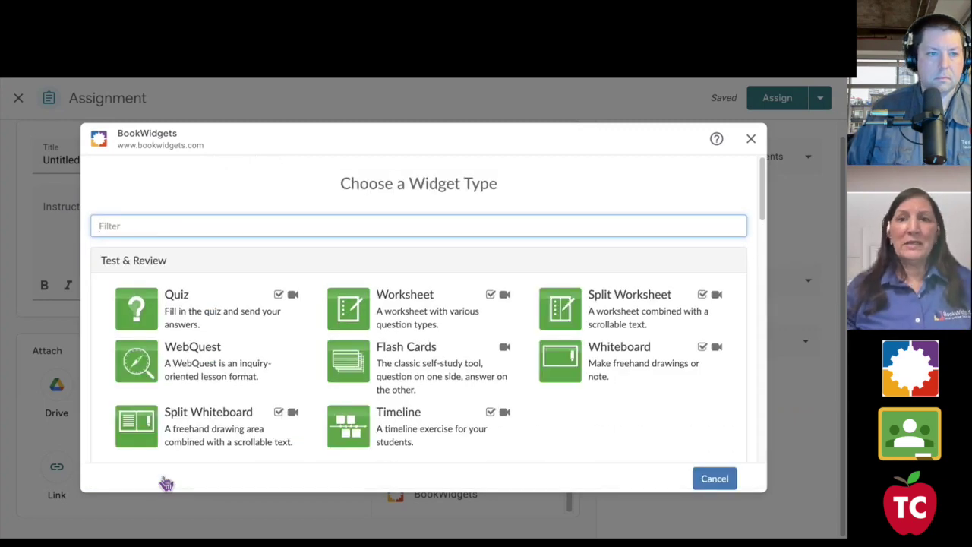
scroll(440, 343, "down", 2)
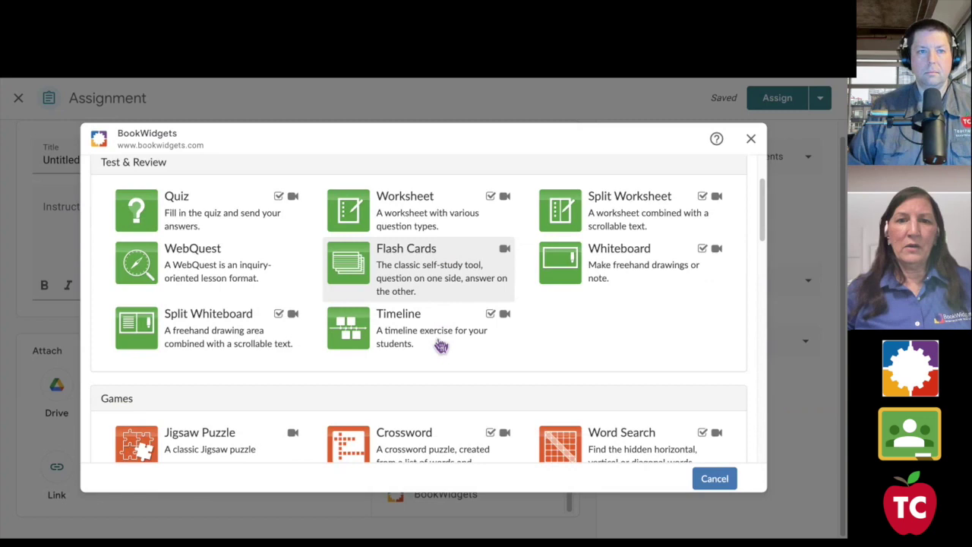
scroll(441, 345, "down", 4)
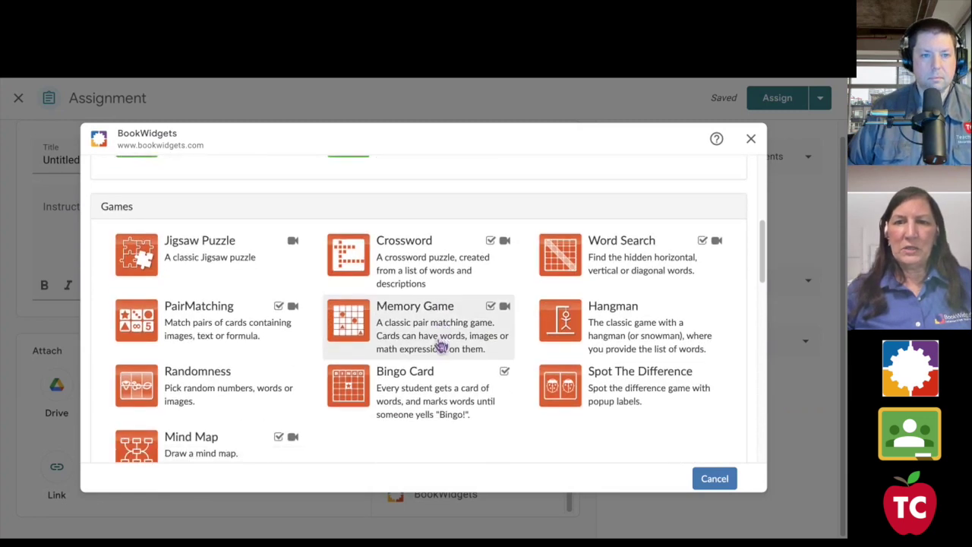
scroll(440, 343, "down", 2)
mouse_move(506, 222)
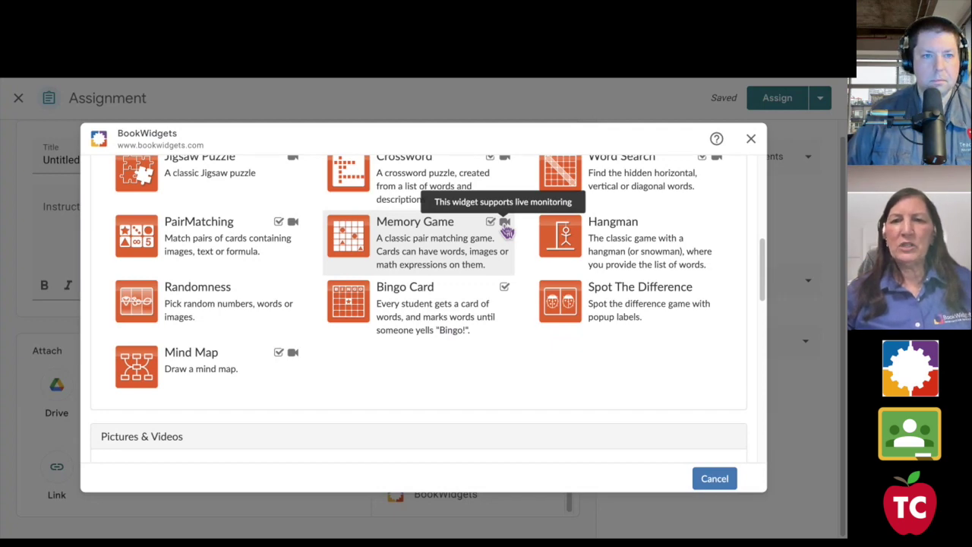
Step: Scroll through the remaining widget categories and back to Test & Review
scroll(507, 232, "down", 3)
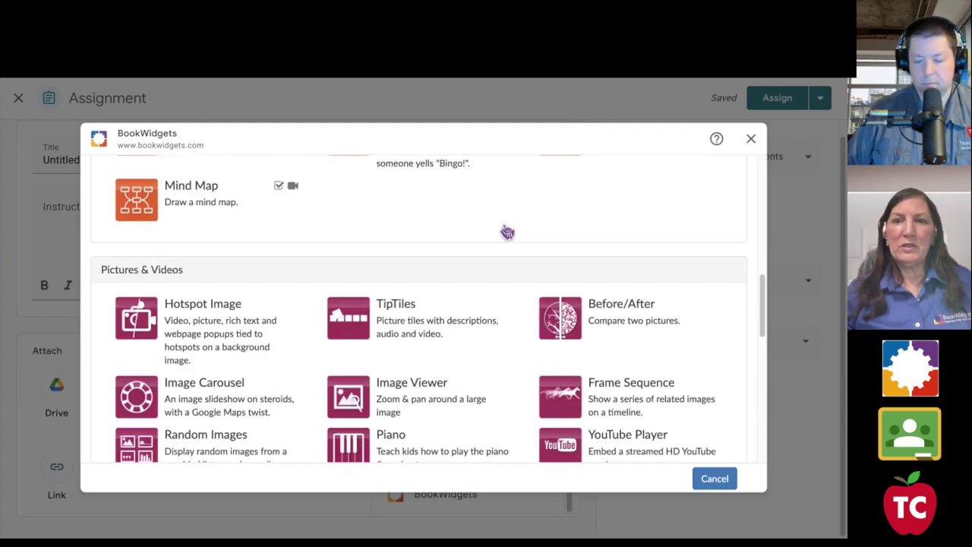
scroll(507, 231, "down", 3)
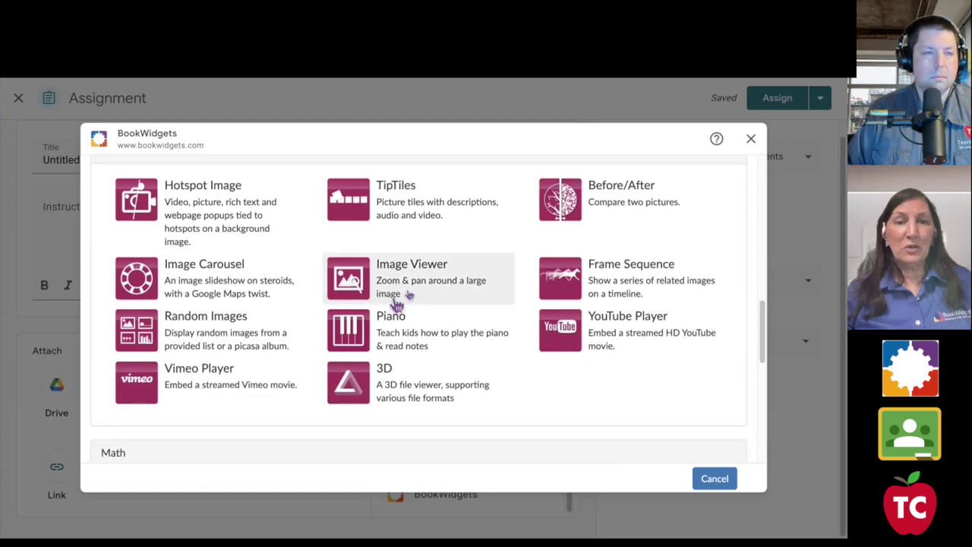
scroll(509, 289, "down", 1)
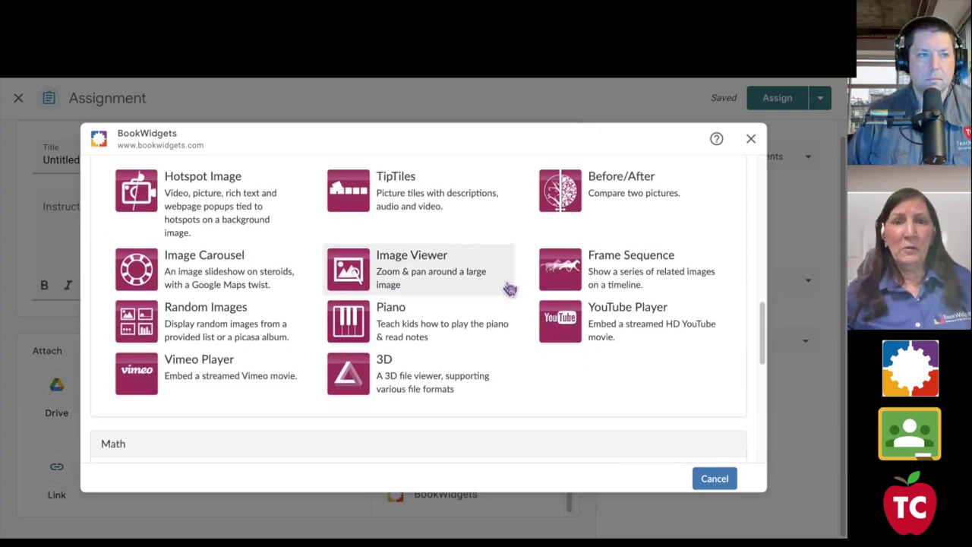
scroll(509, 288, "down", 5)
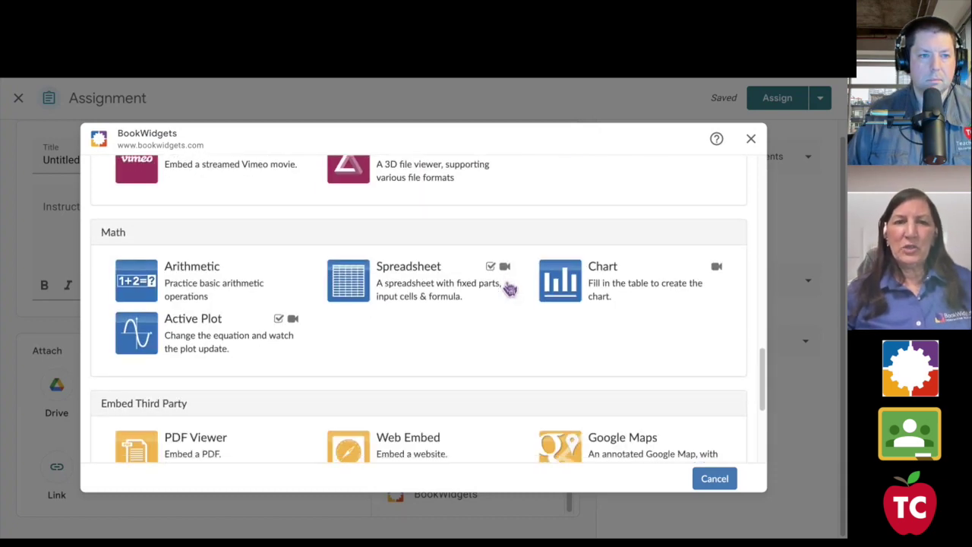
scroll(509, 289, "down", 1)
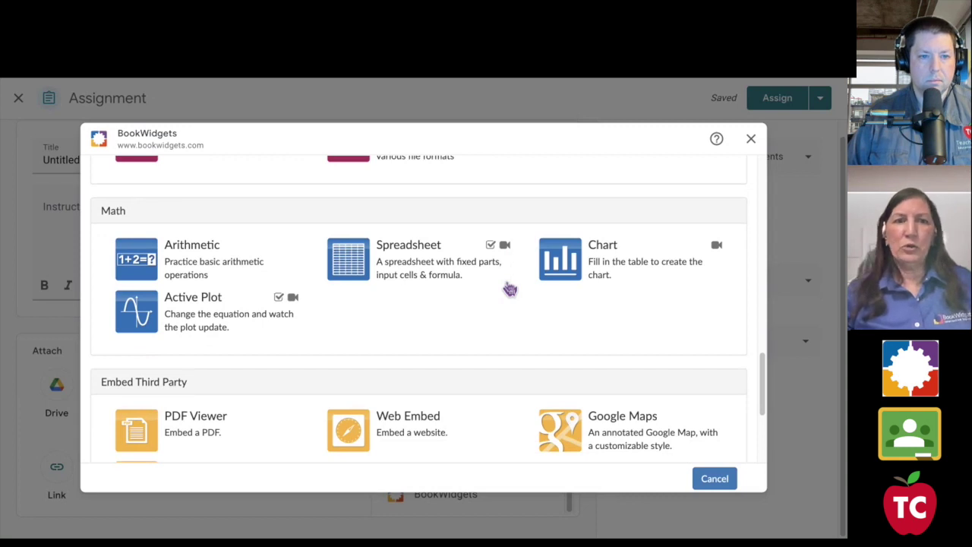
scroll(510, 288, "down", 5)
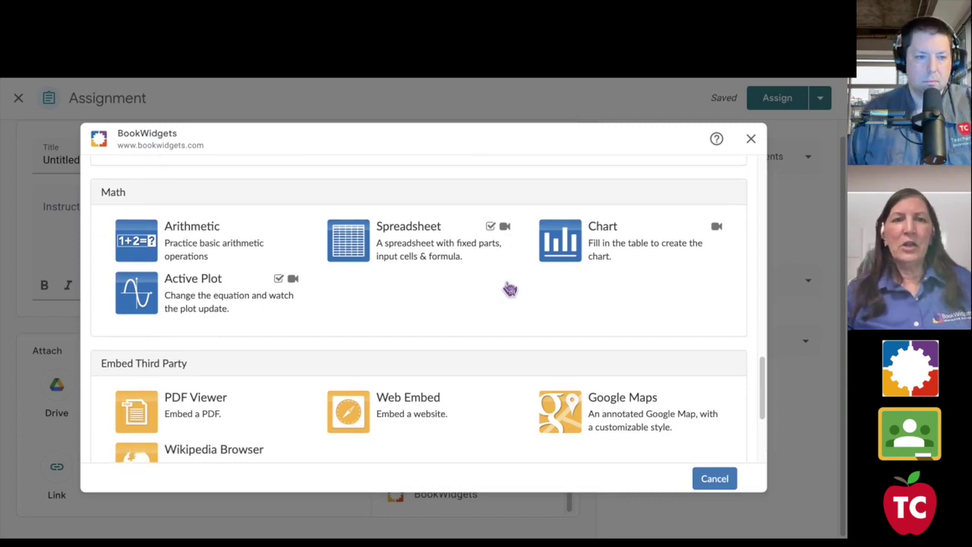
scroll(510, 288, "down", 1)
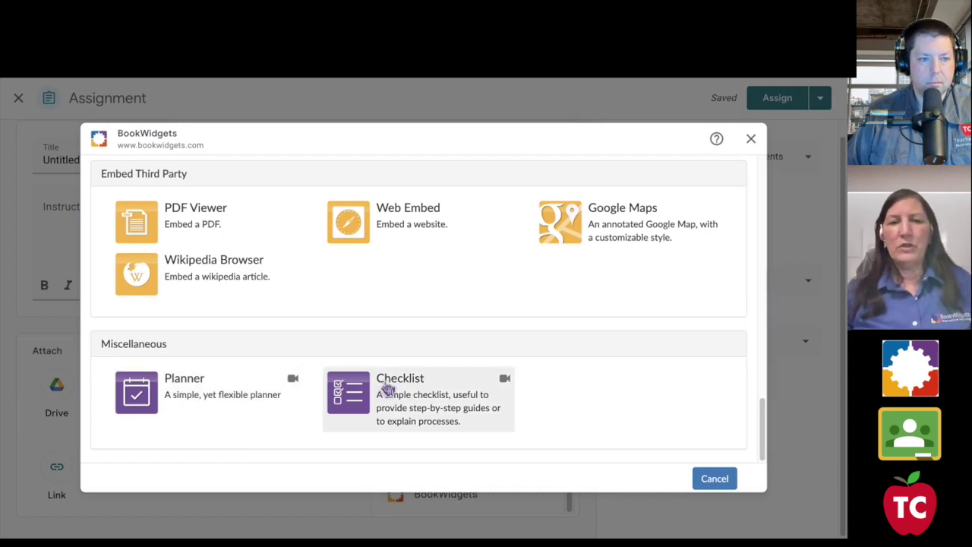
left_click(387, 389)
scroll(396, 370, "up", 15)
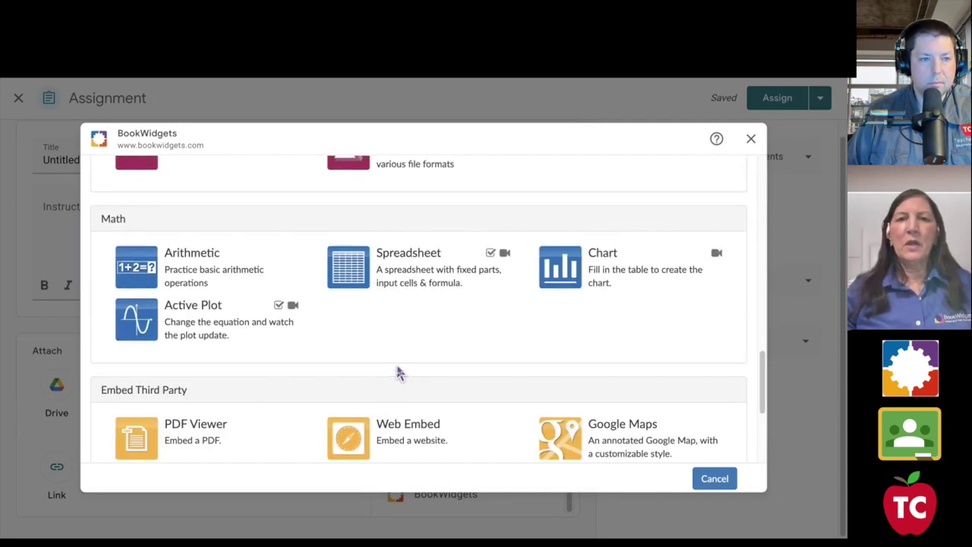
scroll(396, 370, "down", 1)
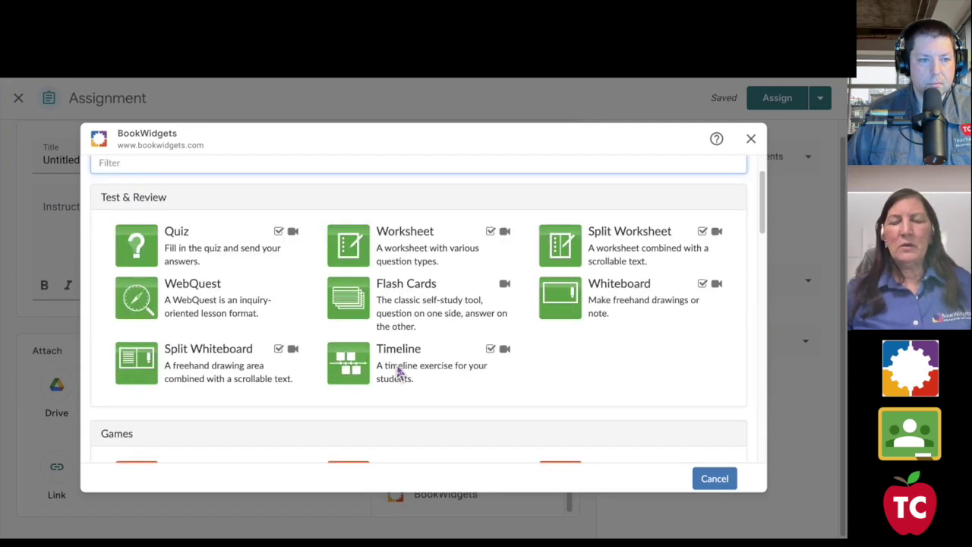
Step: Create a Worksheet widget named 'Jeff and Sheryl' and go to its Questions section
left_click(422, 241)
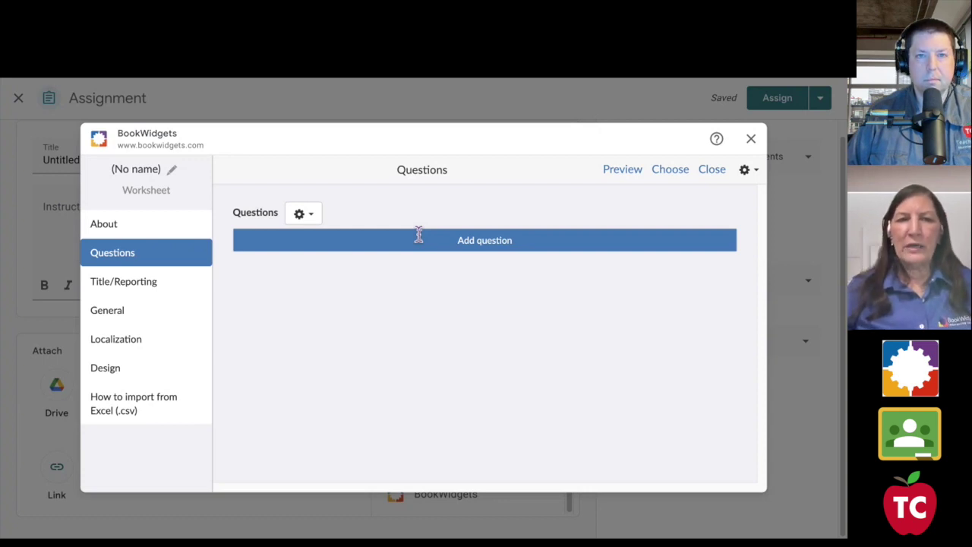
left_click(171, 172)
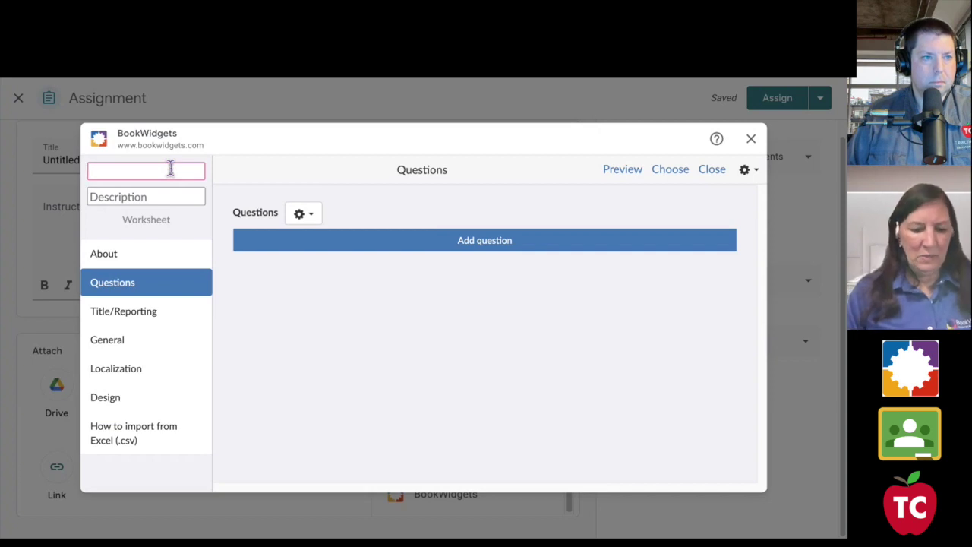
type("Jeff an")
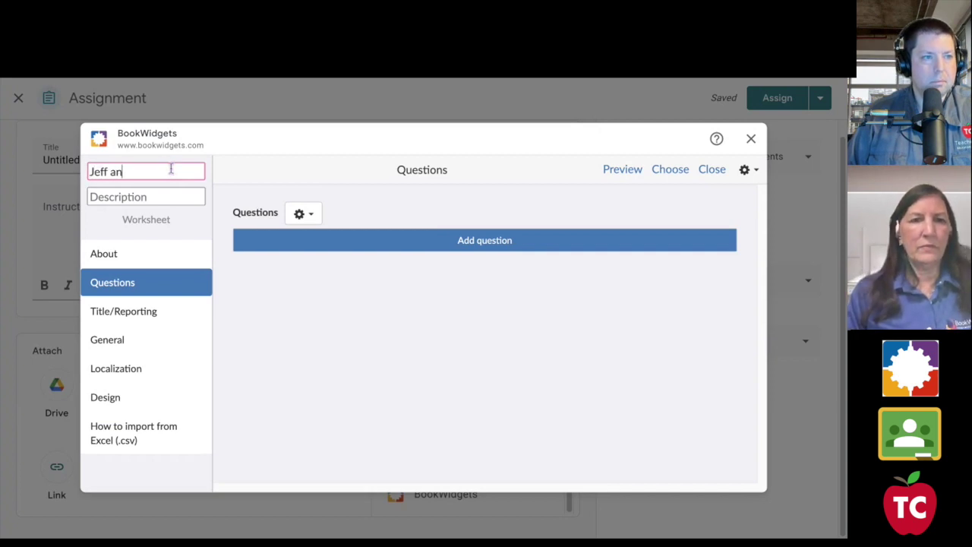
type("d Sheryl")
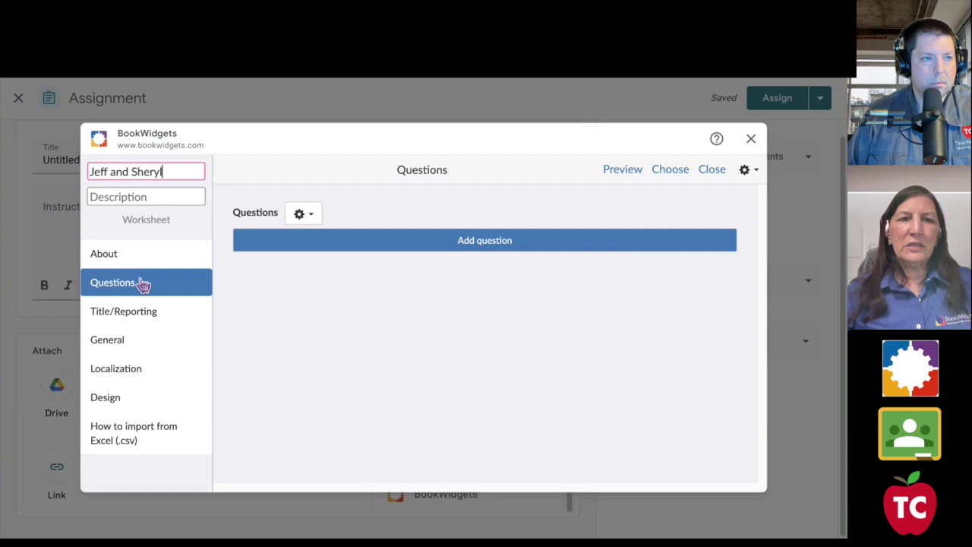
left_click(180, 195)
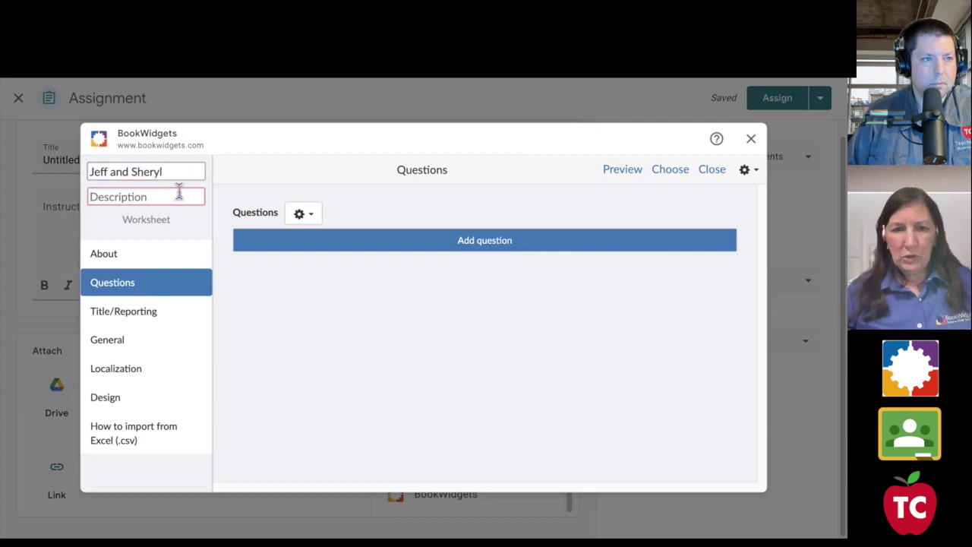
left_click(121, 258)
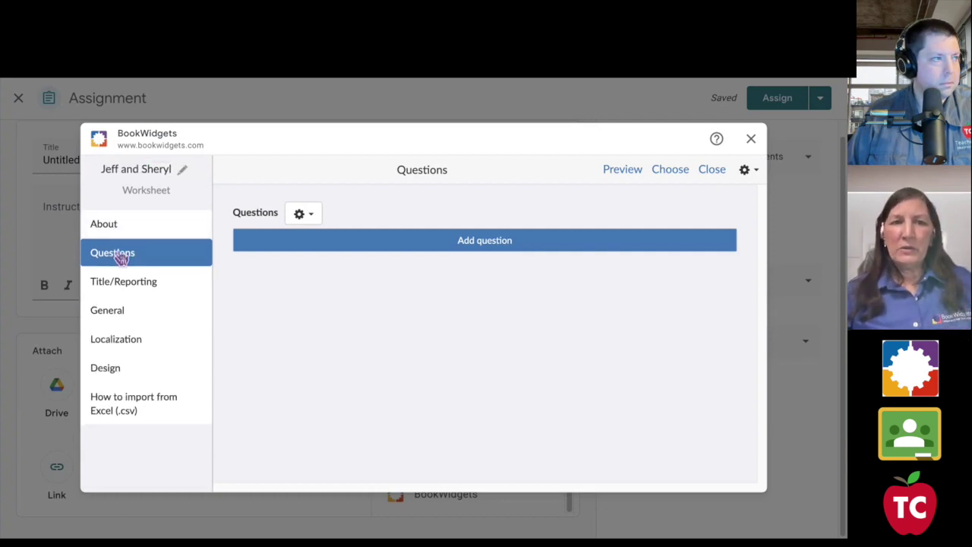
left_click(119, 225)
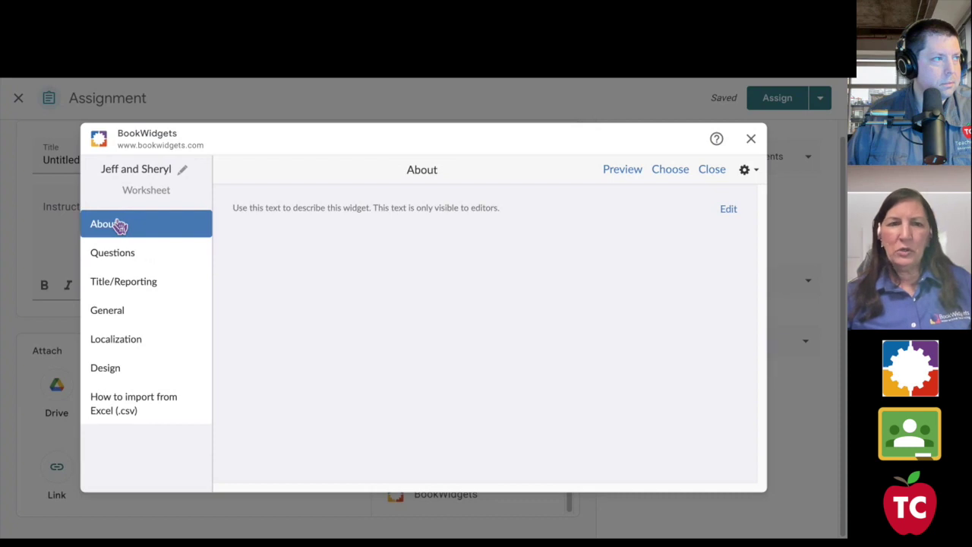
left_click(115, 257)
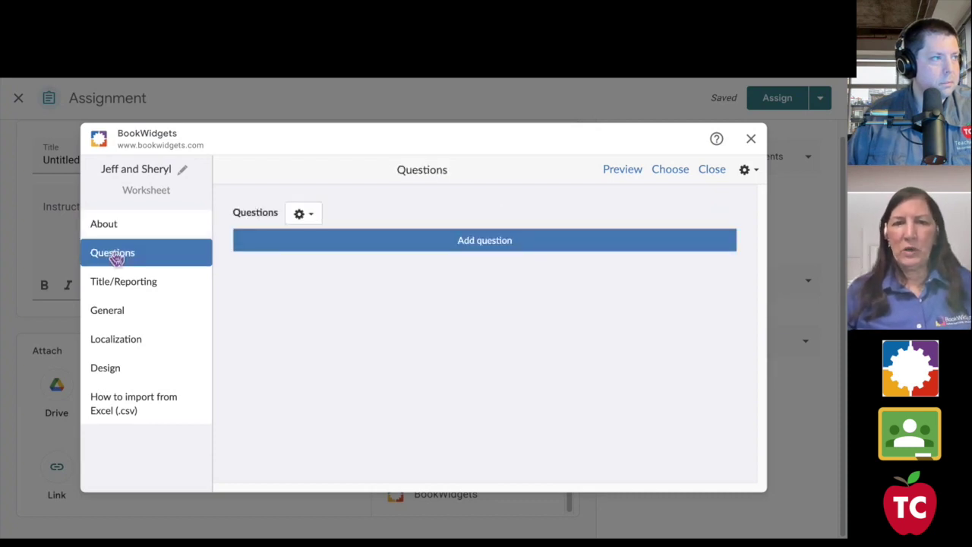
Step: Open the question type picker and scroll through the available question types
left_click(456, 245)
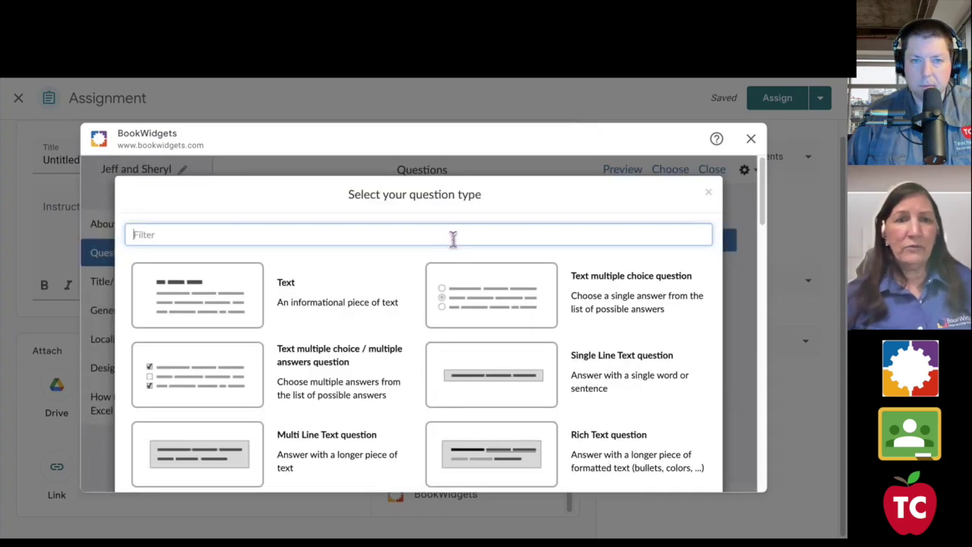
scroll(461, 278, "down", 5)
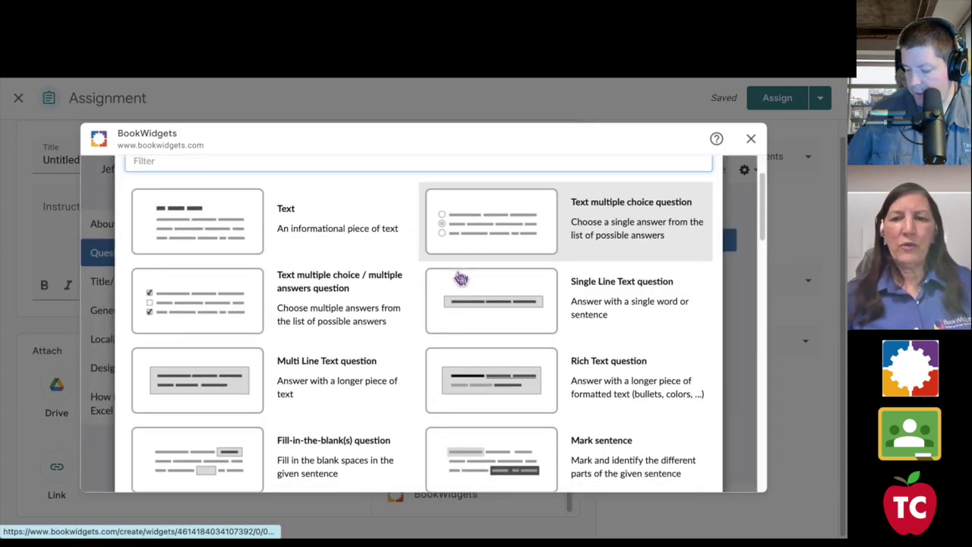
scroll(460, 278, "down", 7)
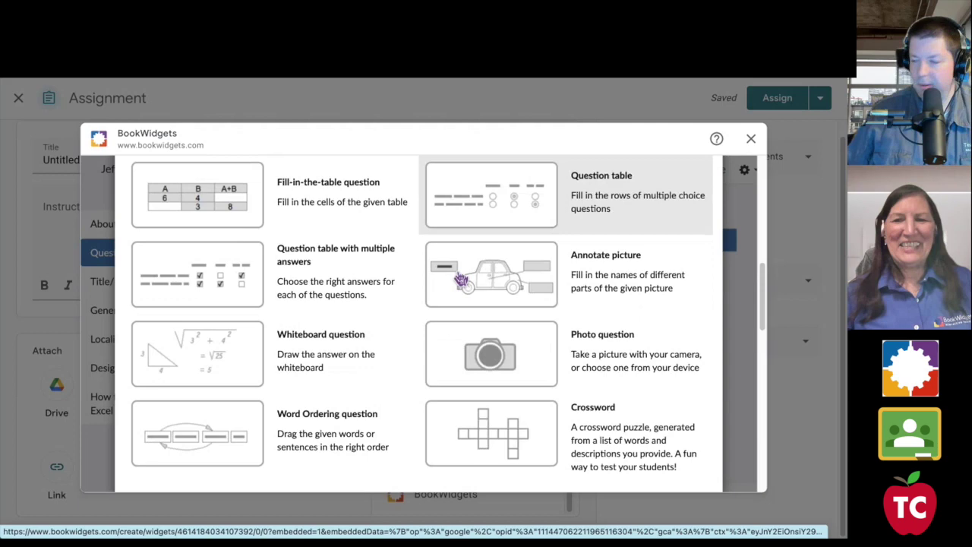
scroll(461, 278, "down", 10)
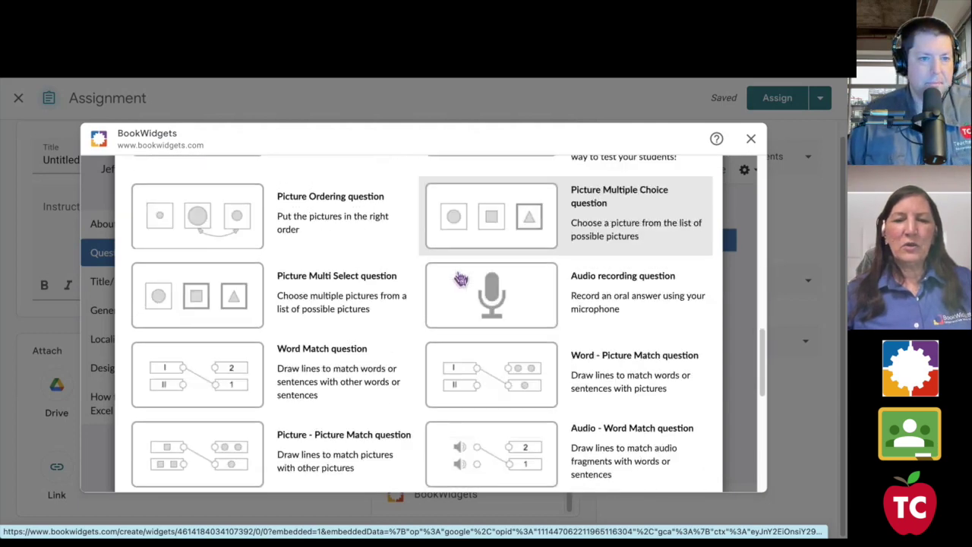
scroll(461, 279, "down", 7)
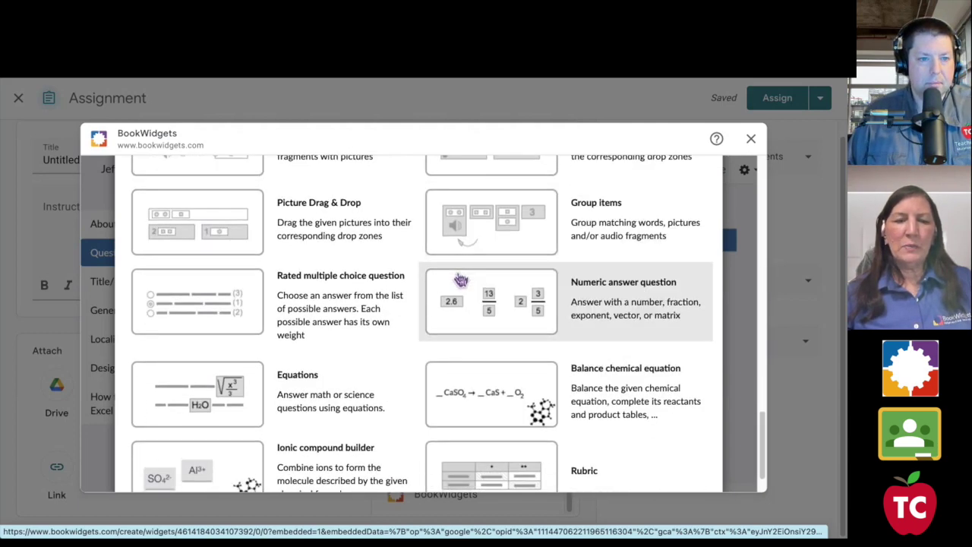
scroll(461, 278, "up", 7)
scroll(461, 280, "up", 15)
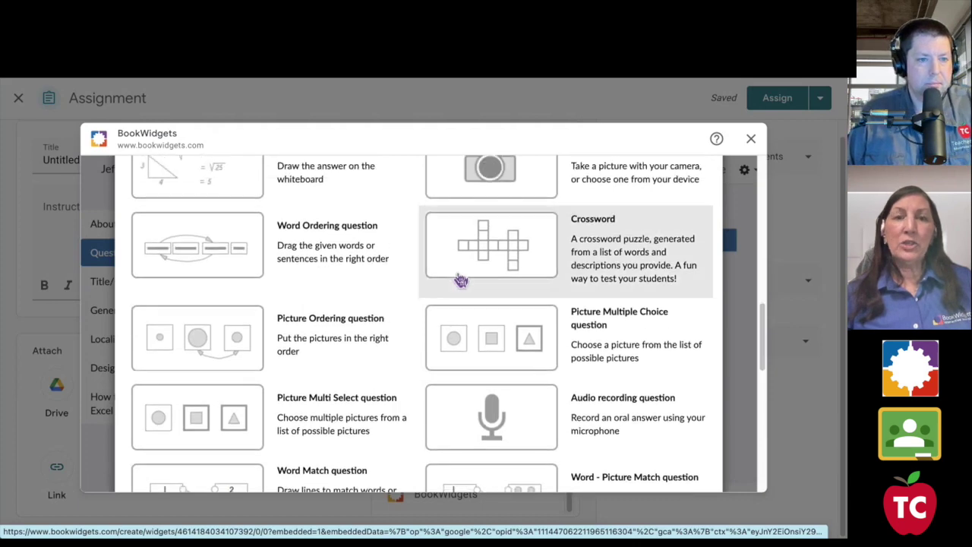
scroll(461, 280, "up", 5)
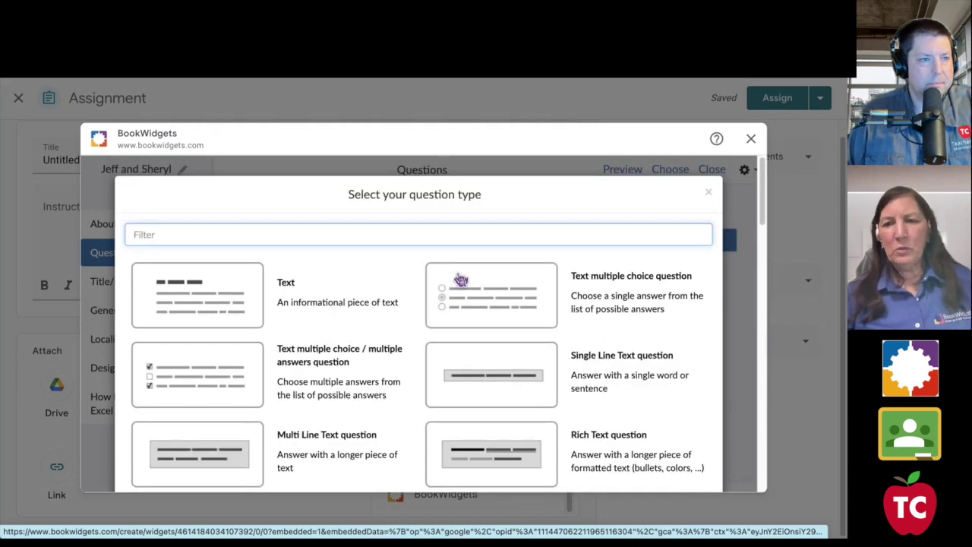
Step: Filter the question types by 'mul' and add a Text multiple choice question
left_click(210, 237)
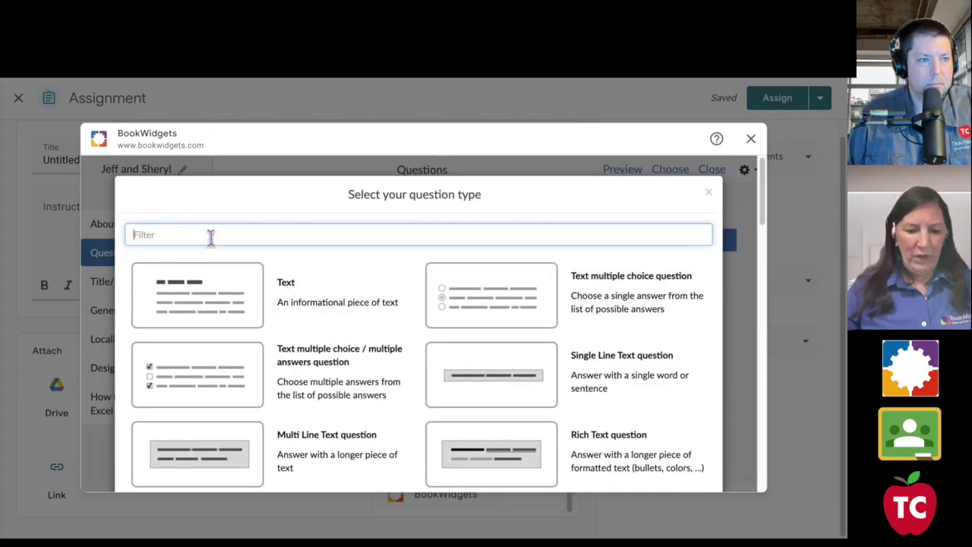
type("mult")
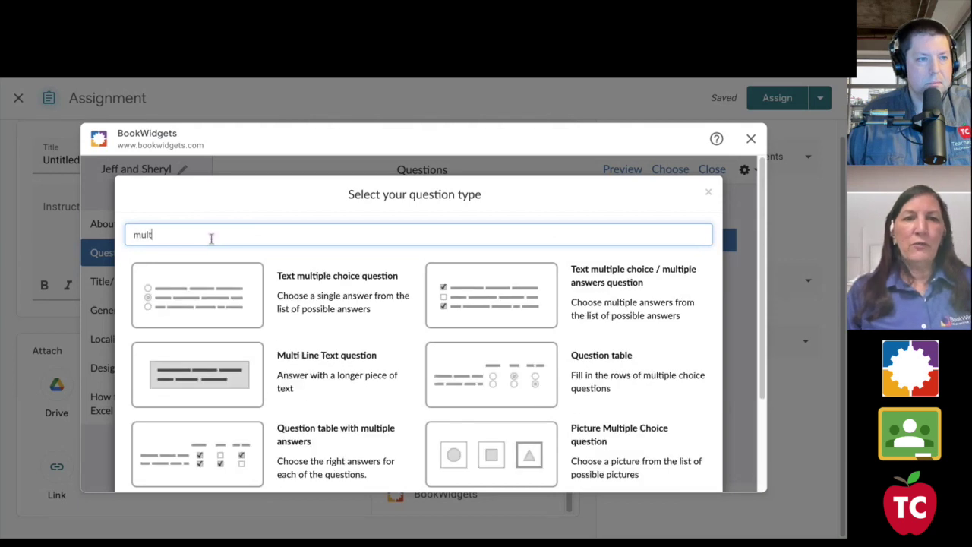
type("ipl")
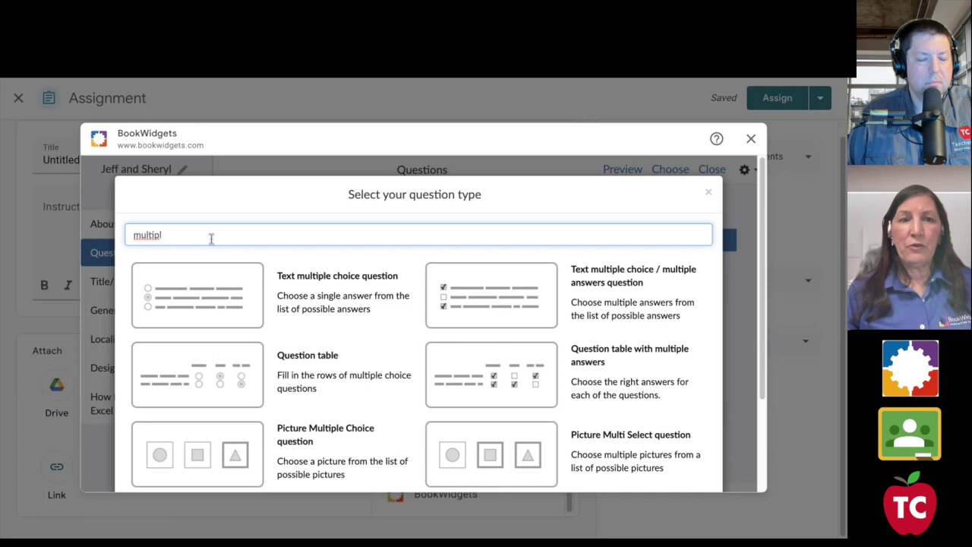
key("BackSpace")
key("BackSpace")
key("BackSpace")
key("BackSpace")
key("BackSpace")
key("BackSpace")
key("BackSpace")
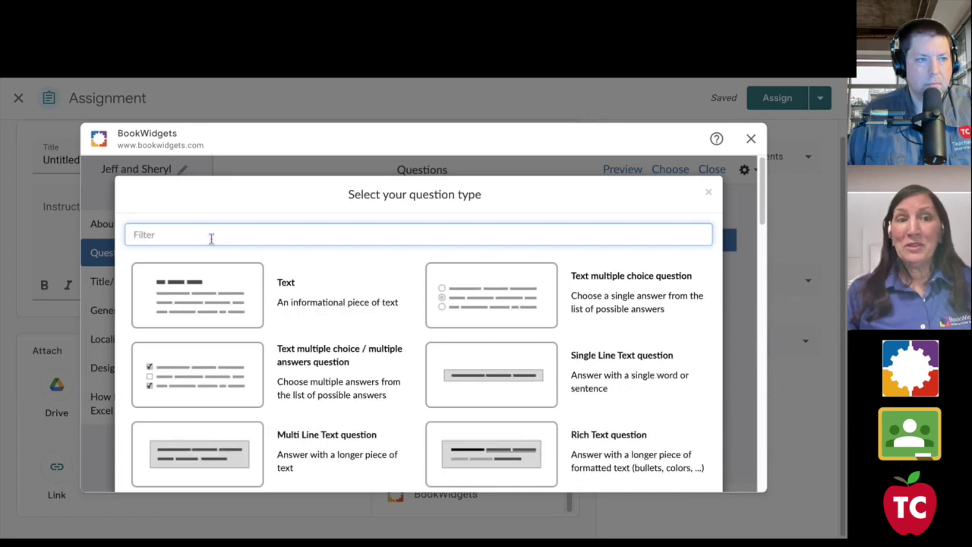
type("true")
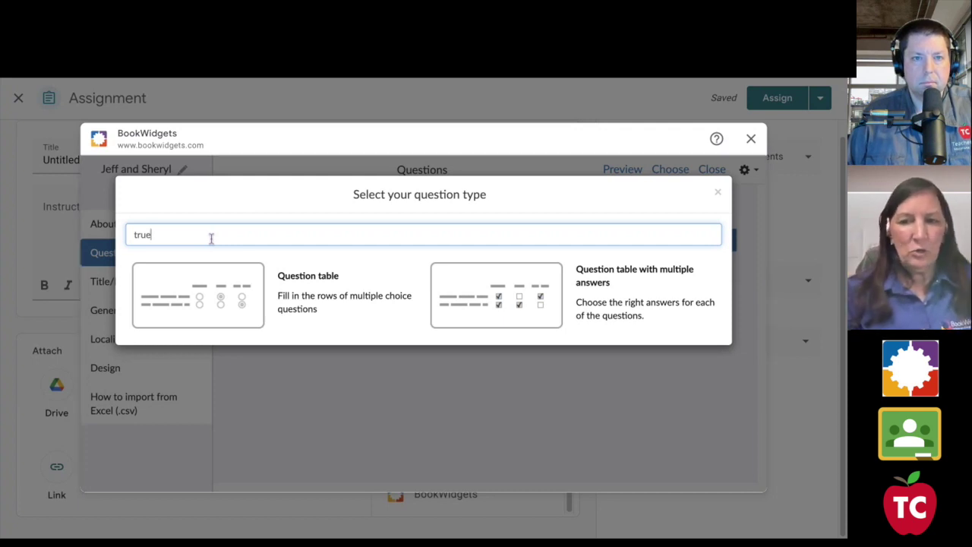
key("BackSpace")
key("BackSpace")
key("BackSpace")
key("BackSpace")
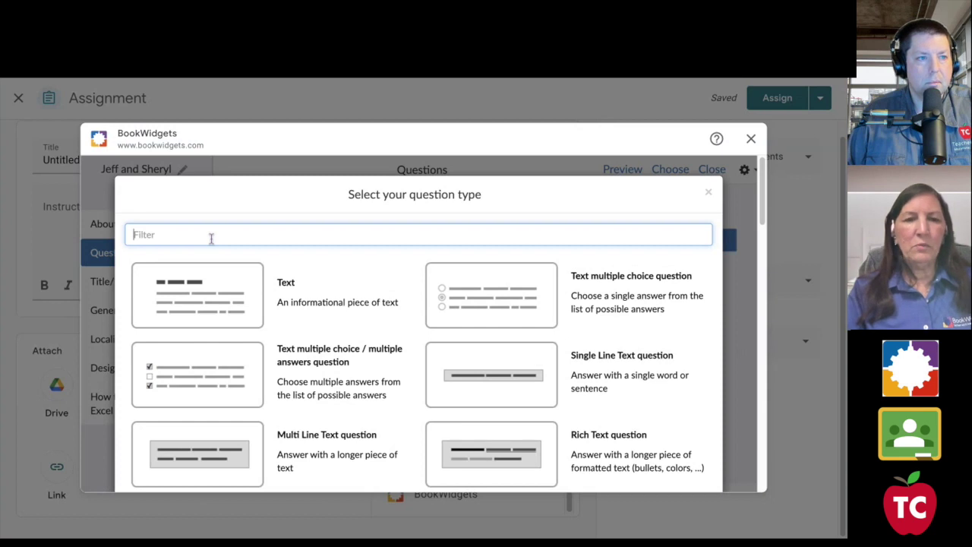
type("mul")
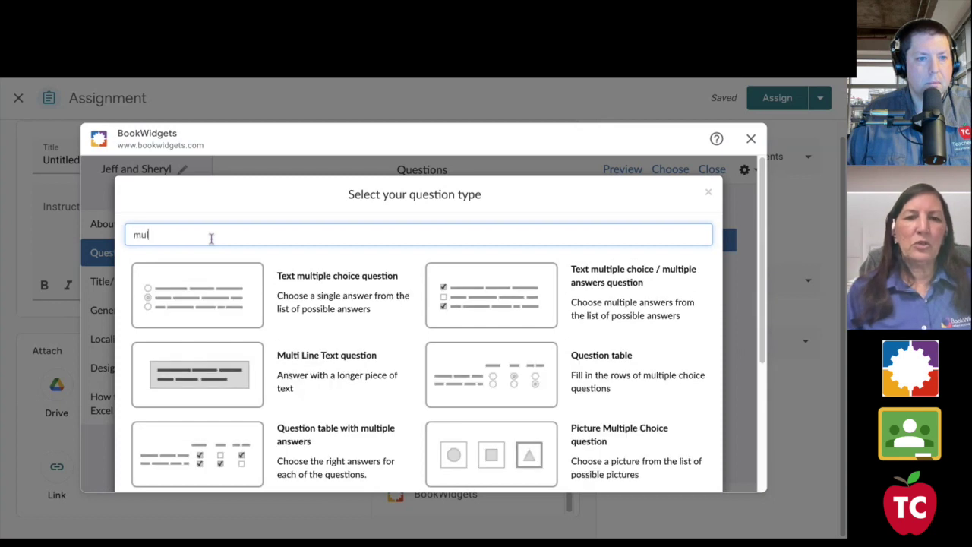
left_click(320, 312)
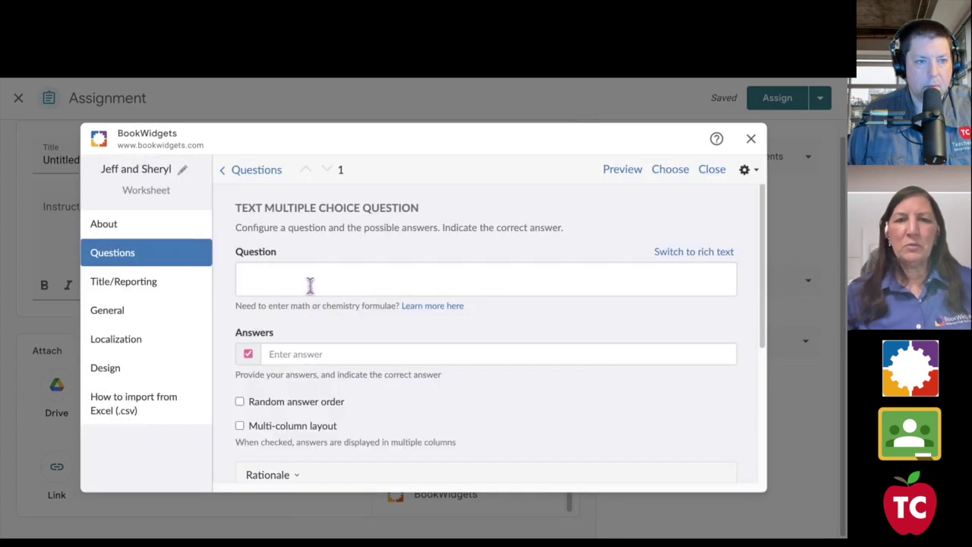
Step: Enter the question text 'Directions: Select the jungle animals'
left_click(305, 277)
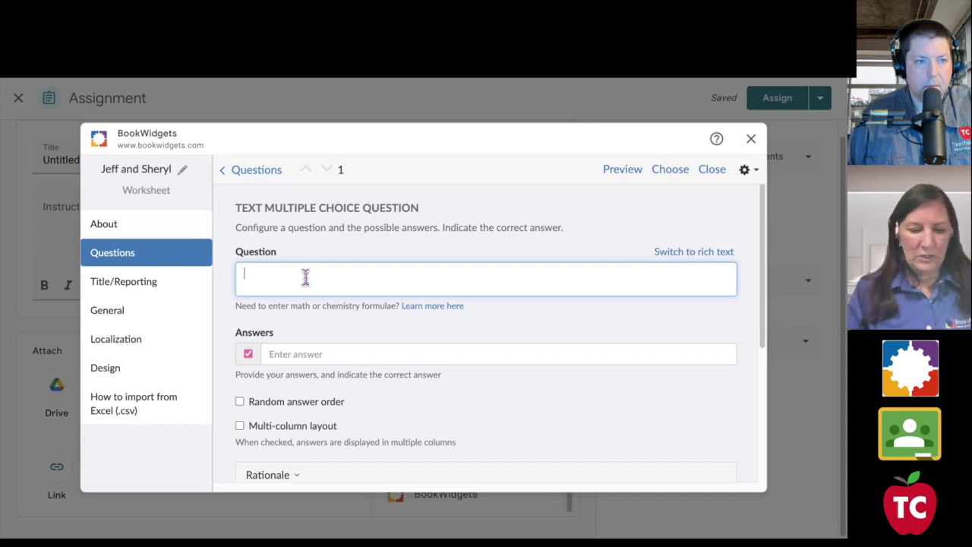
type("Directions:  ")
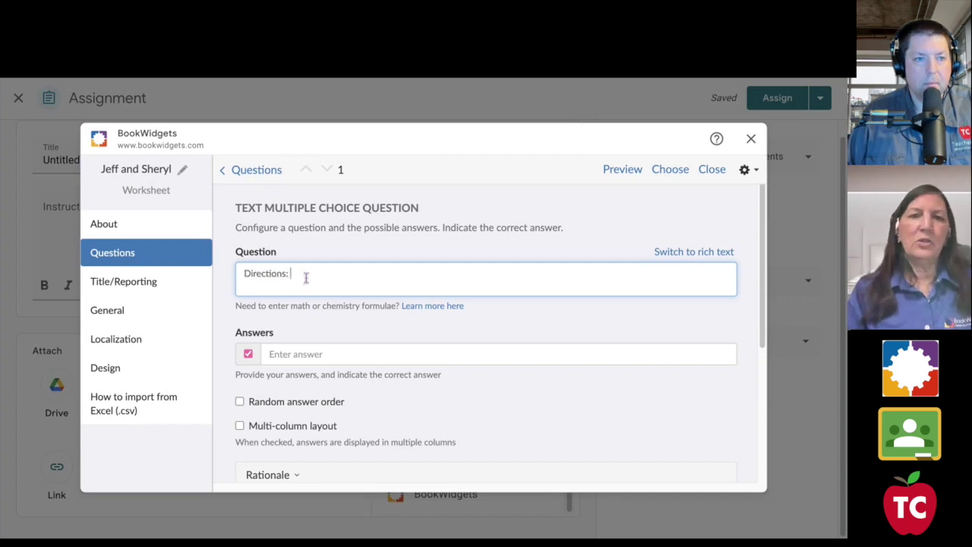
type("Sele")
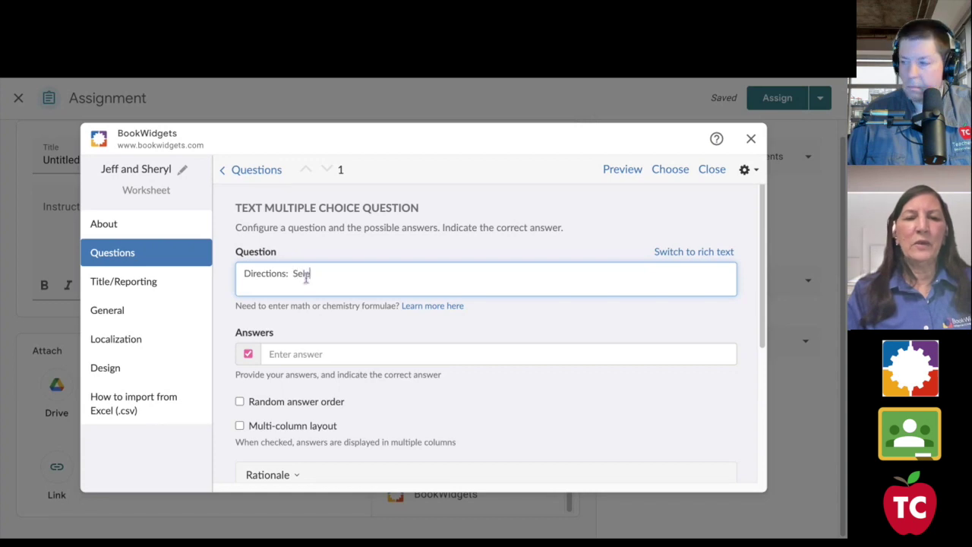
type("ct the jungle")
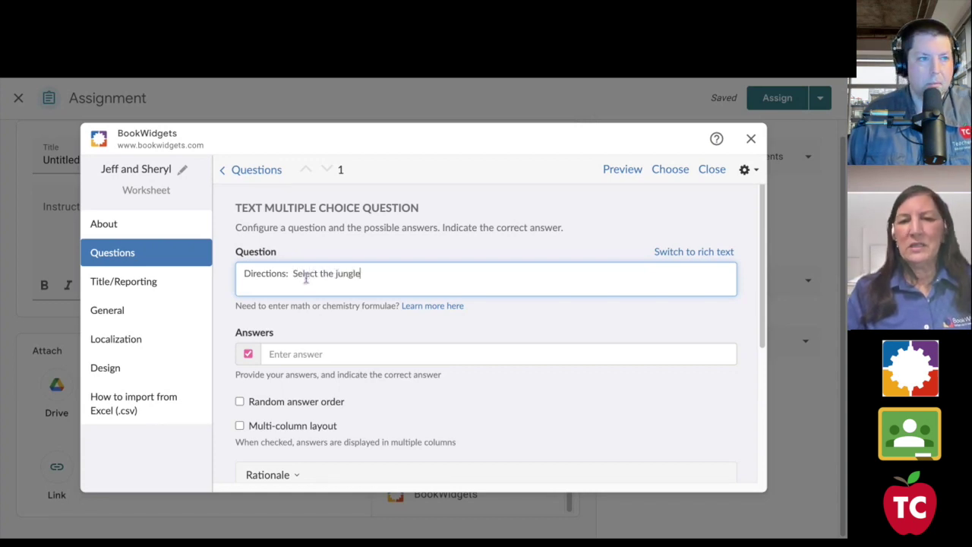
type(" animals")
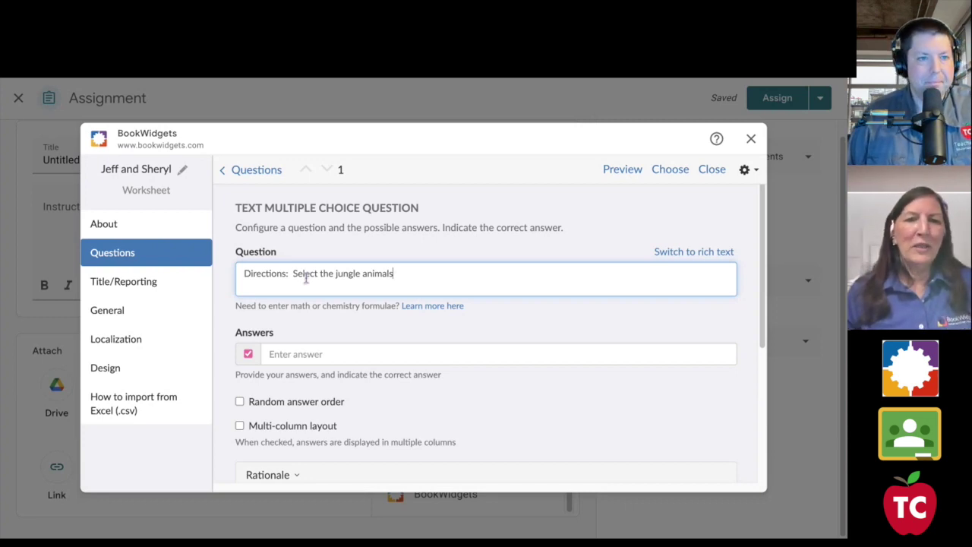
scroll(455, 269, "down", 3)
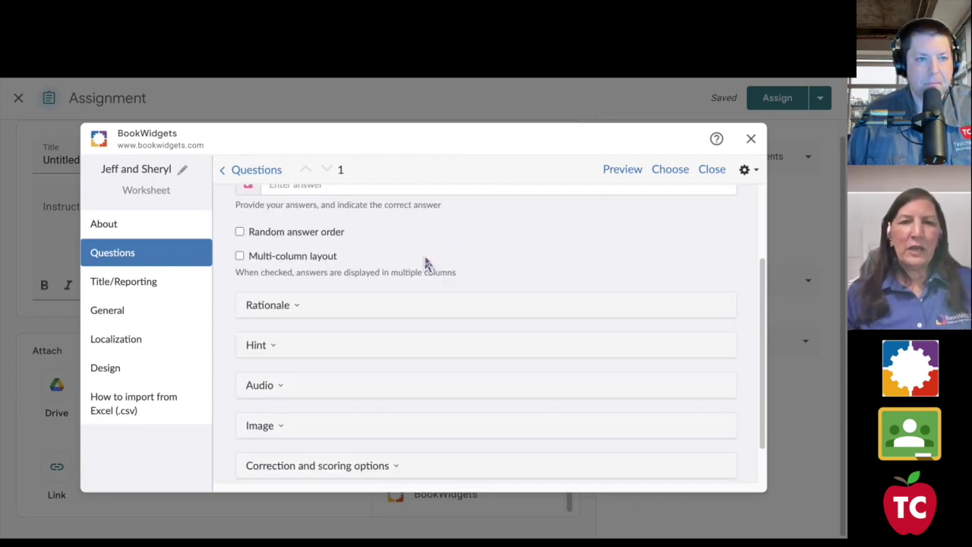
scroll(357, 271, "up", 2)
scroll(365, 250, "up", 1)
Step: Add answers dog, cat, lion and tiger, marking tiger as correct
left_click(353, 277)
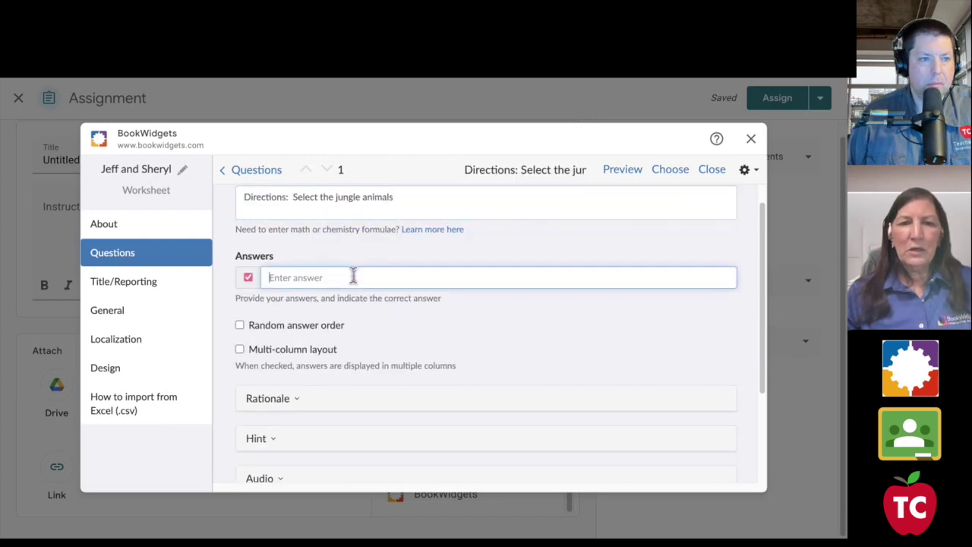
type("dog")
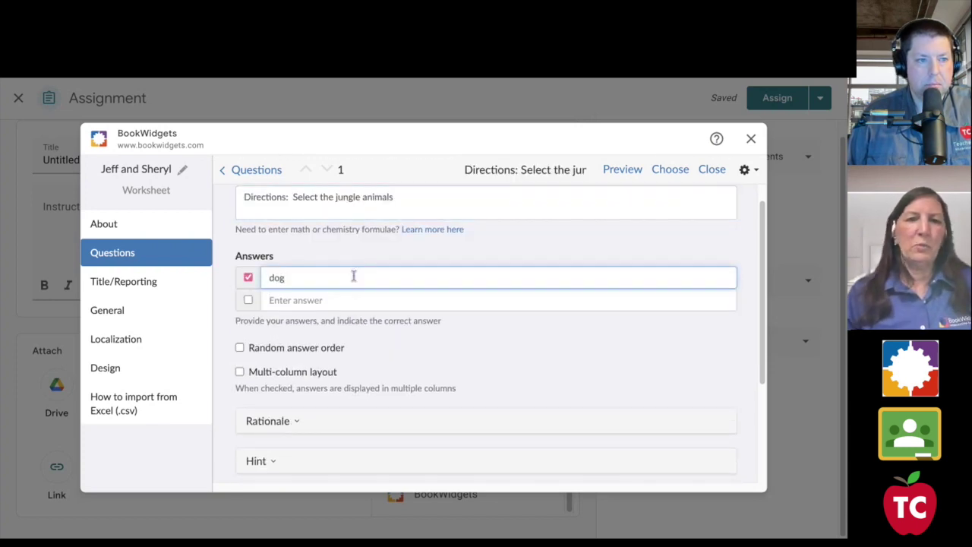
left_click(360, 300)
type("cat")
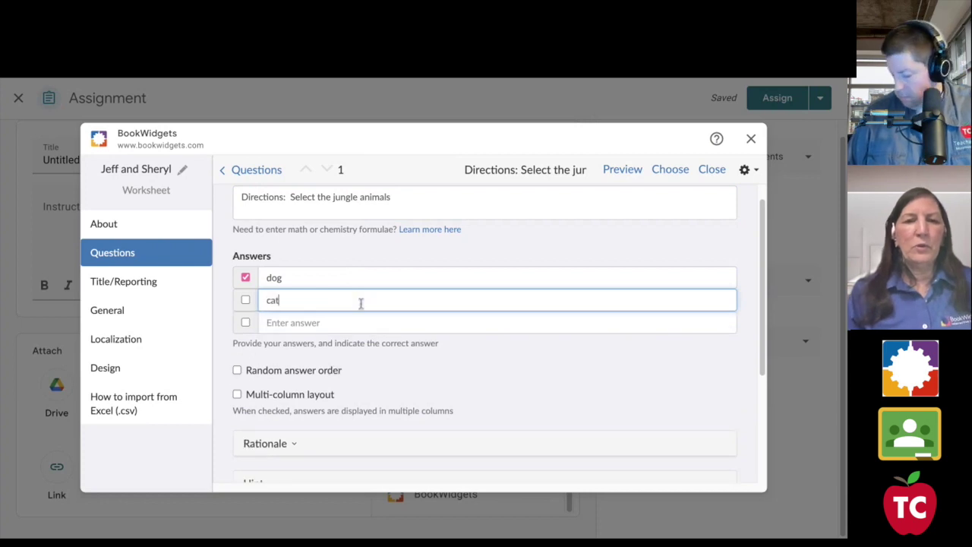
left_click(347, 324)
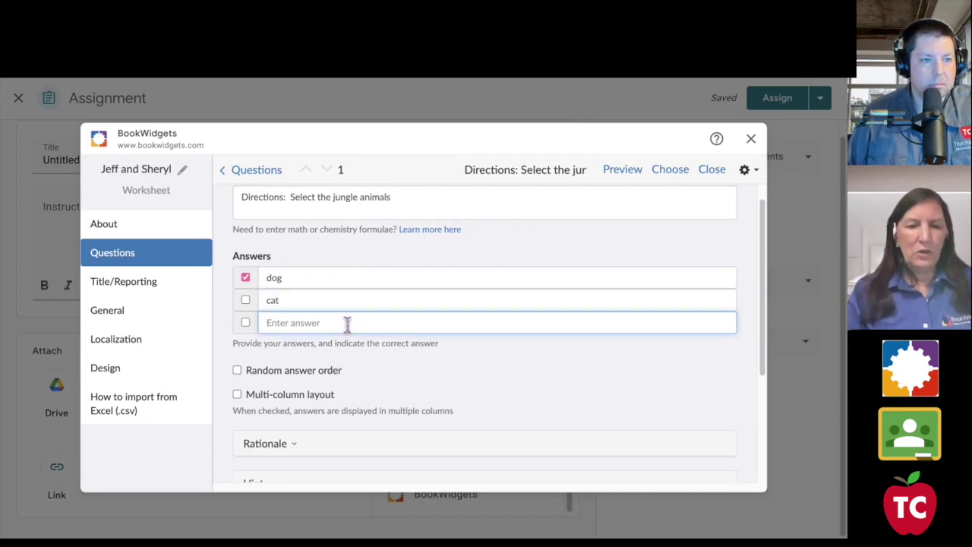
type("lion")
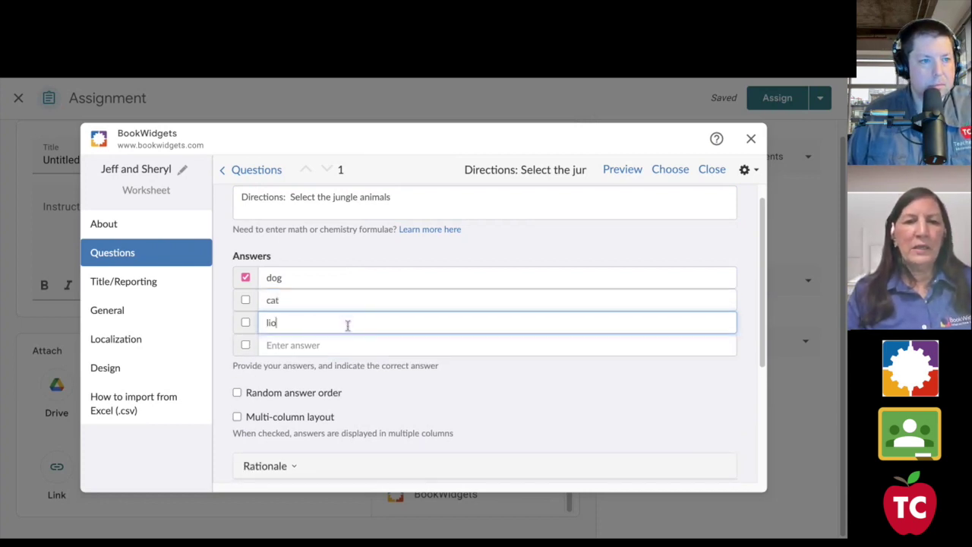
left_click(351, 346)
type("tiger")
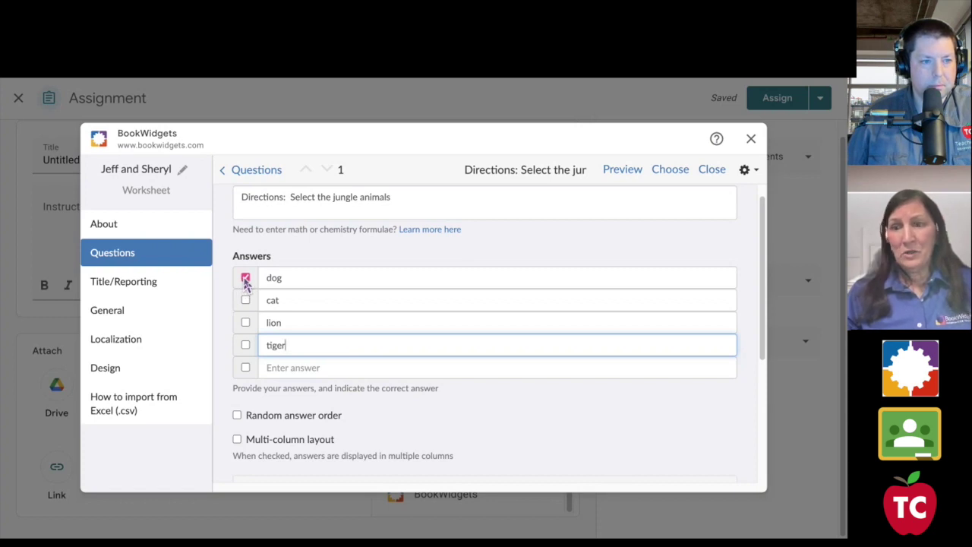
left_click(246, 346)
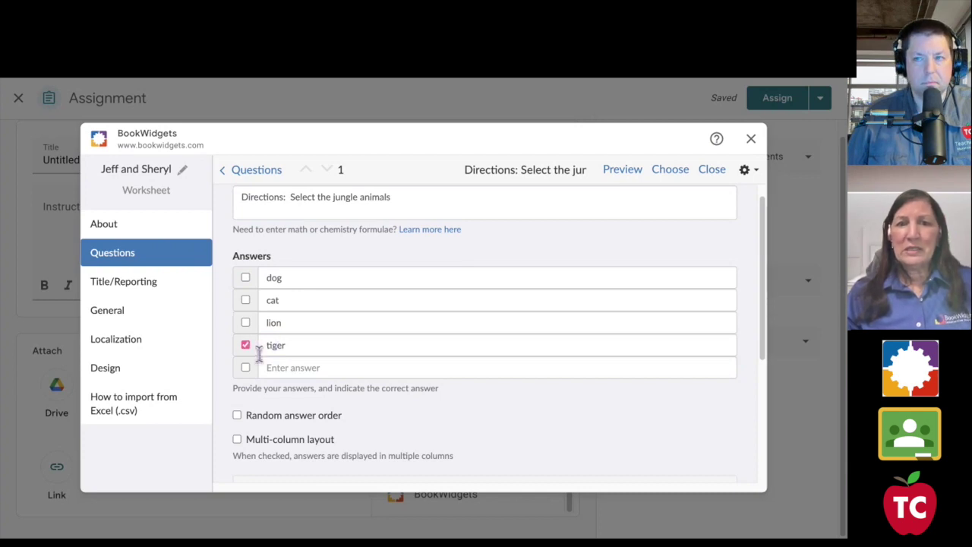
scroll(357, 358, "down", 2)
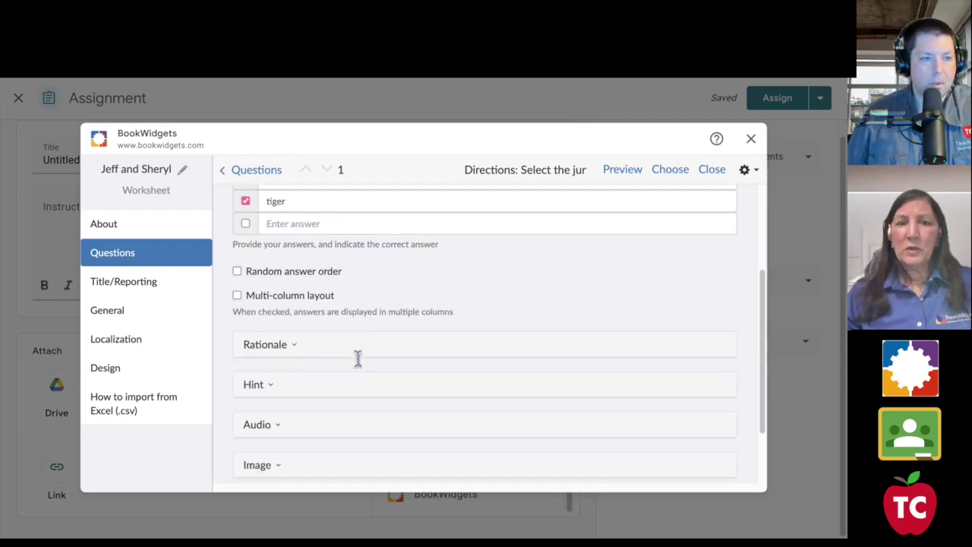
scroll(357, 365, "down", 3)
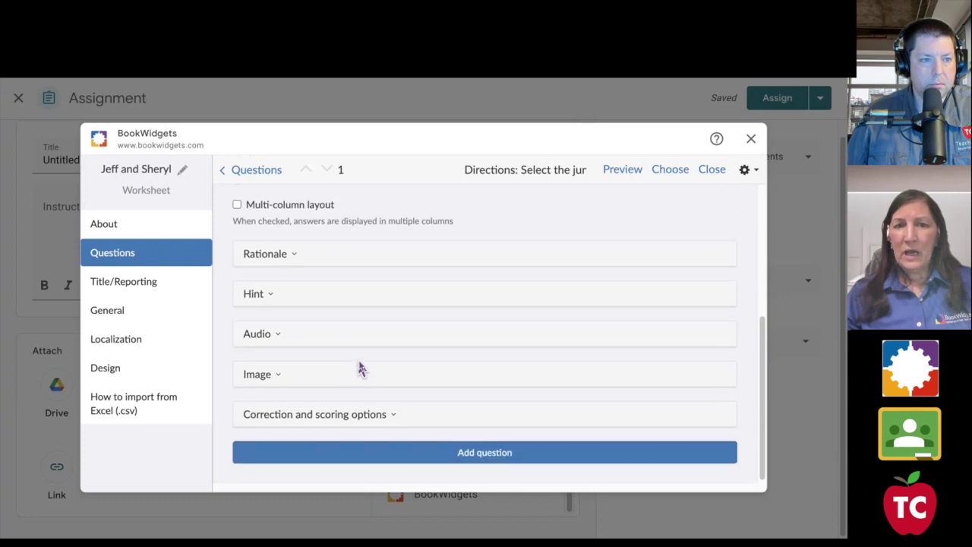
scroll(361, 368, "up", 2)
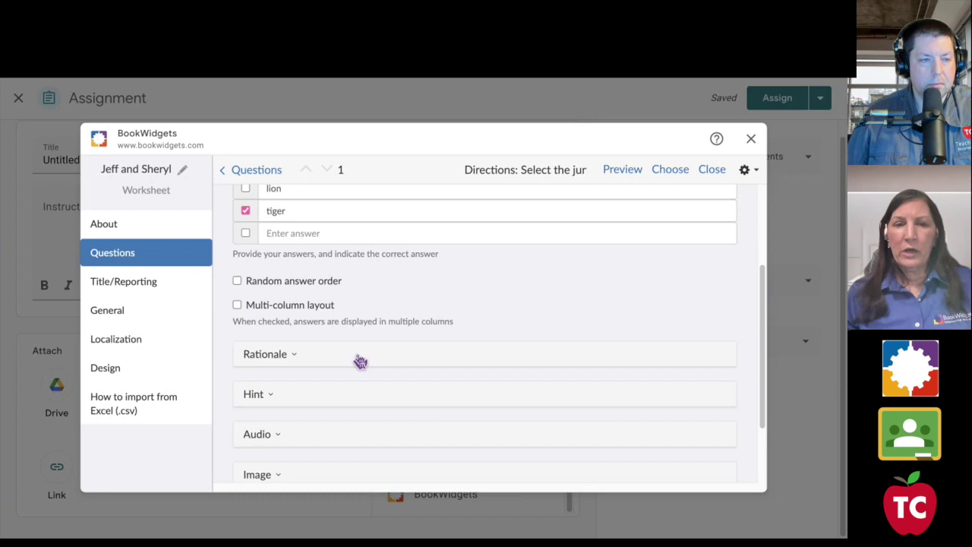
scroll(360, 361, "down", 1)
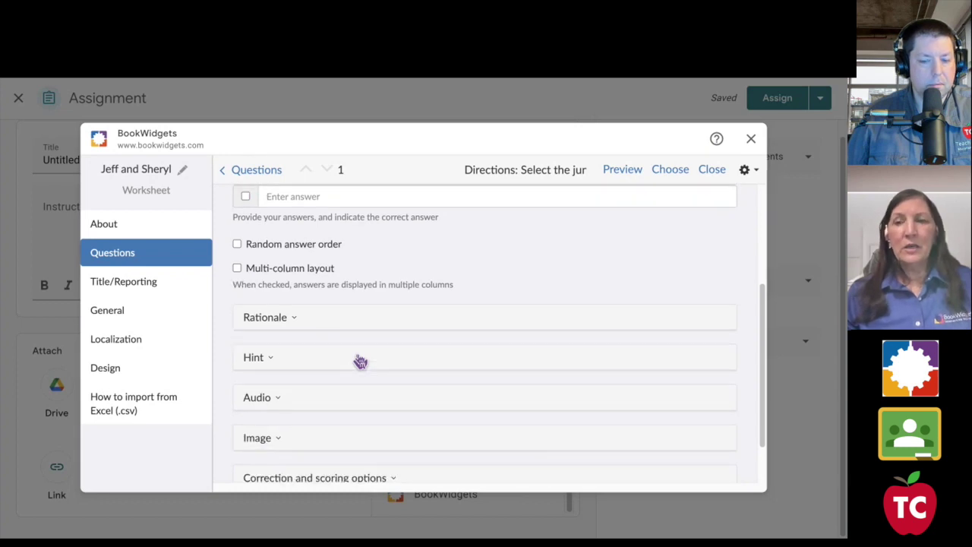
scroll(360, 361, "down", 2)
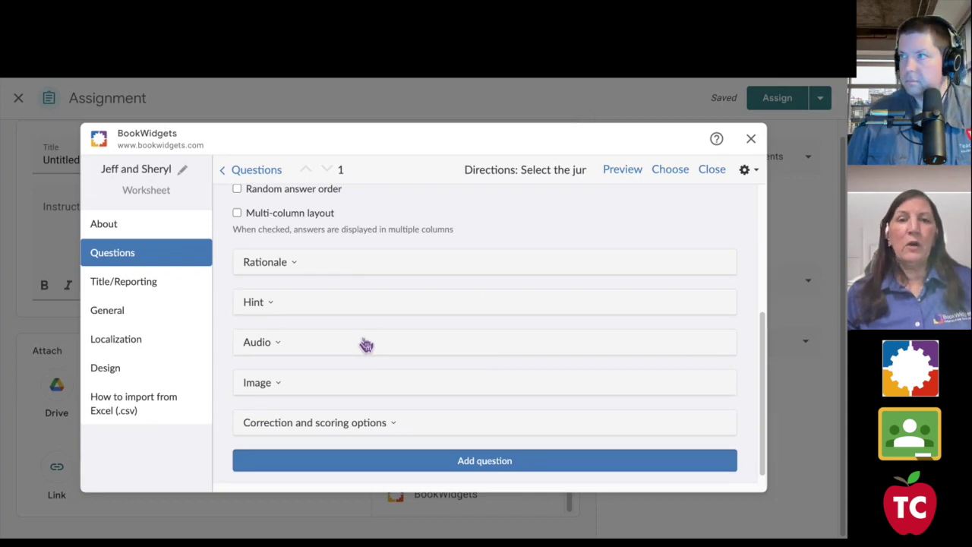
scroll(366, 344, "down", 1)
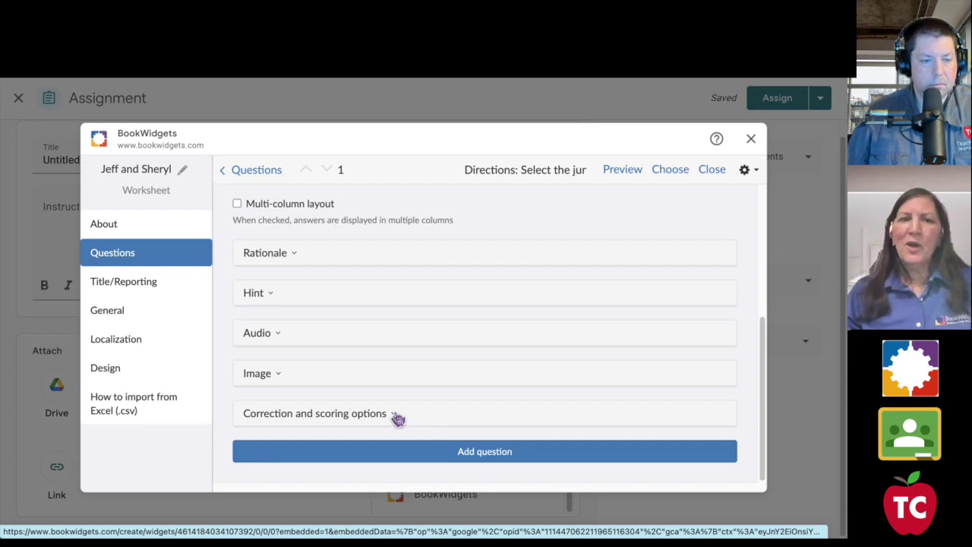
Step: In General settings, set Color correct answers immediately to Yes under Correction and scoring
left_click(115, 319)
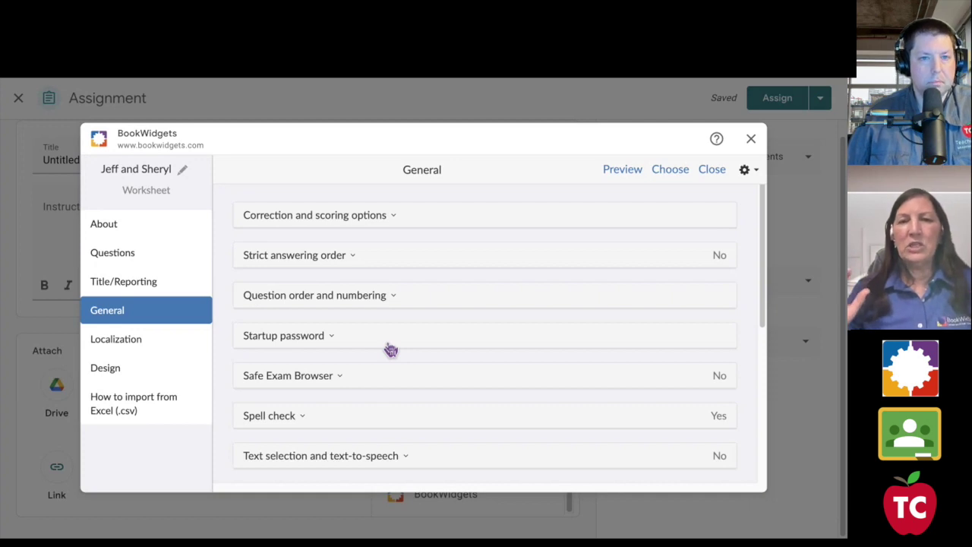
left_click(414, 217)
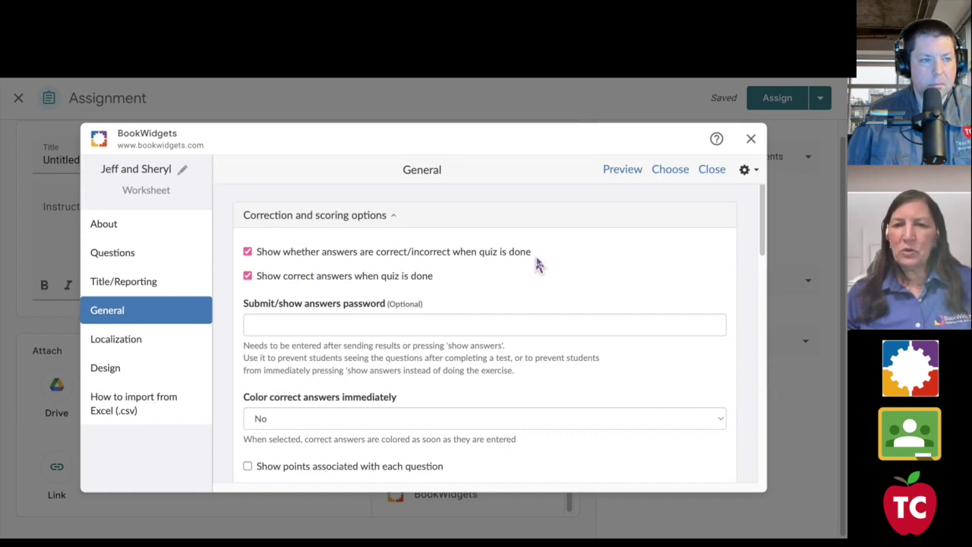
scroll(531, 278, "down", 2)
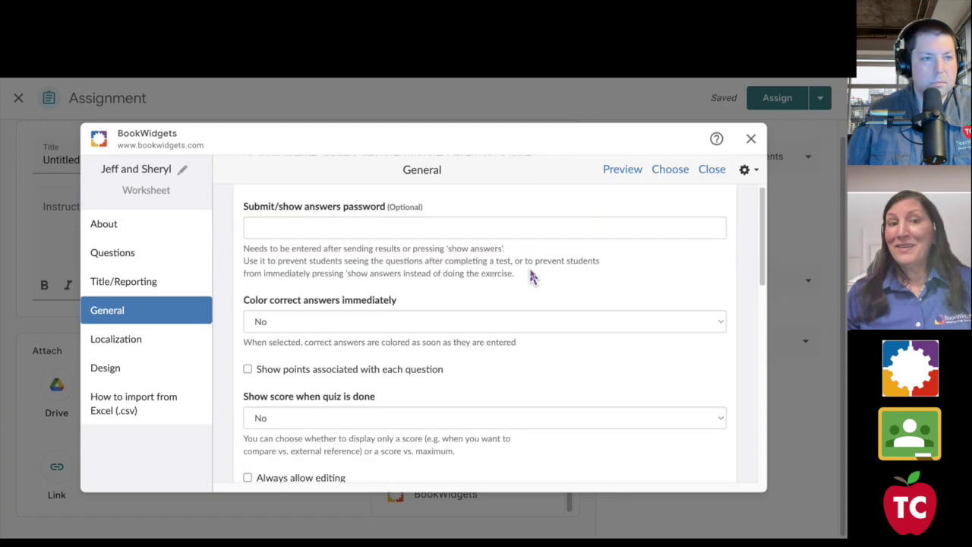
scroll(532, 278, "down", 1)
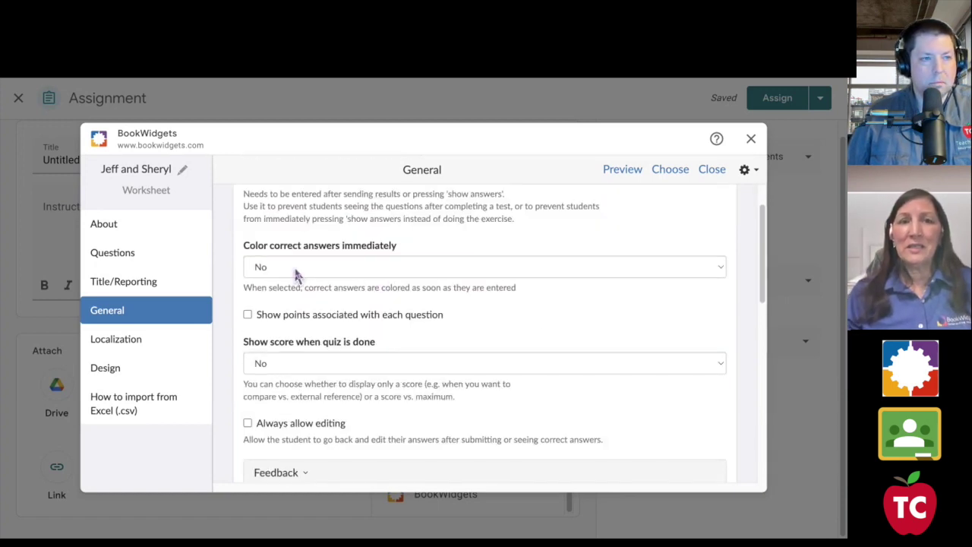
left_click(296, 269)
left_click(293, 281)
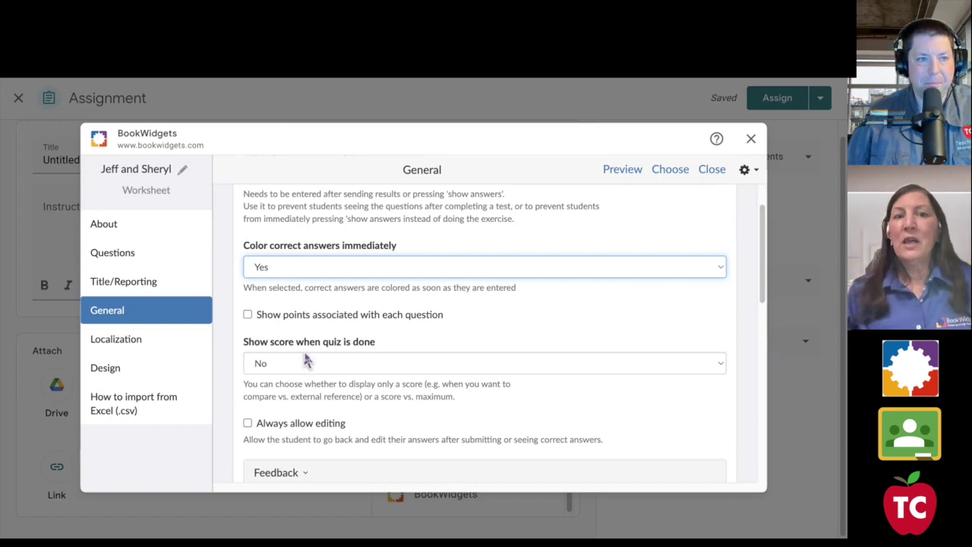
scroll(306, 364, "down", 1)
scroll(306, 364, "down", 2)
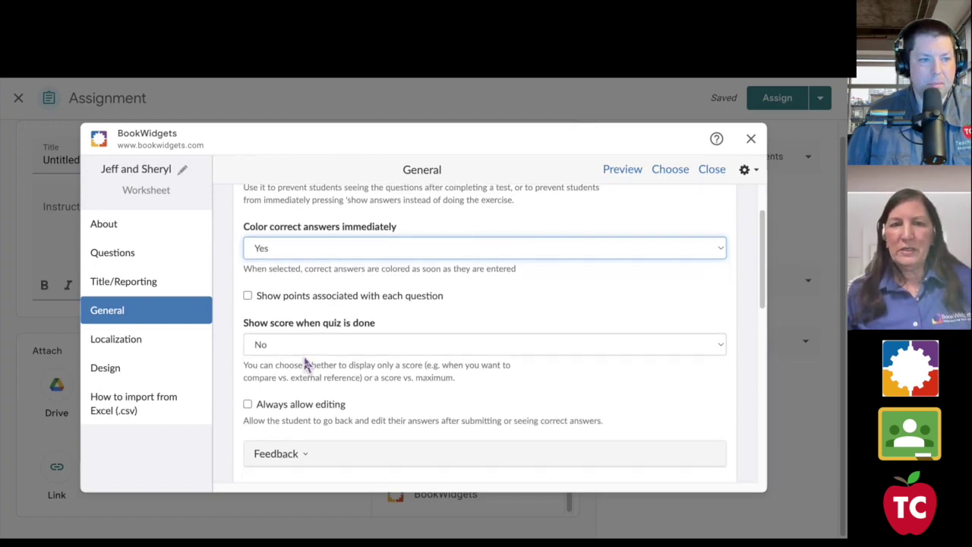
scroll(309, 344, "down", 5)
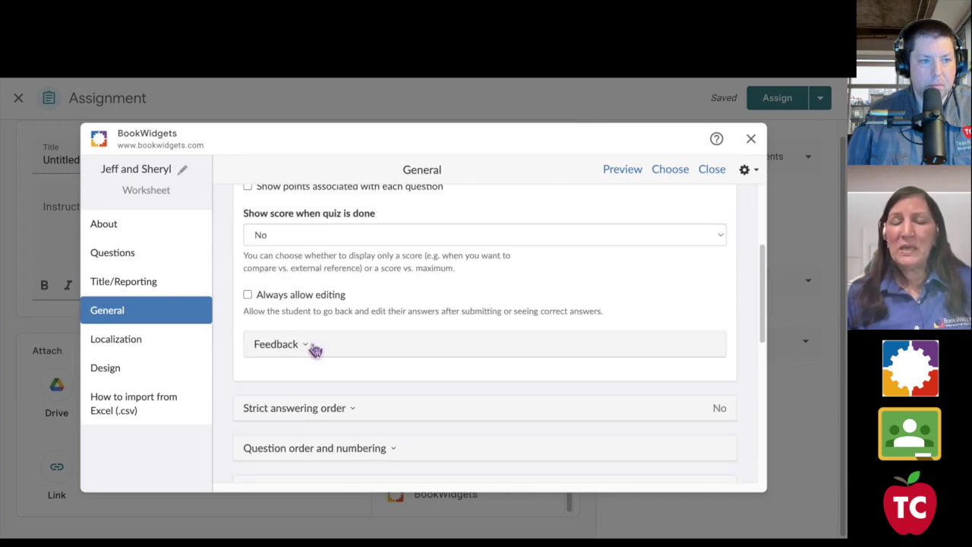
scroll(316, 350, "down", 3)
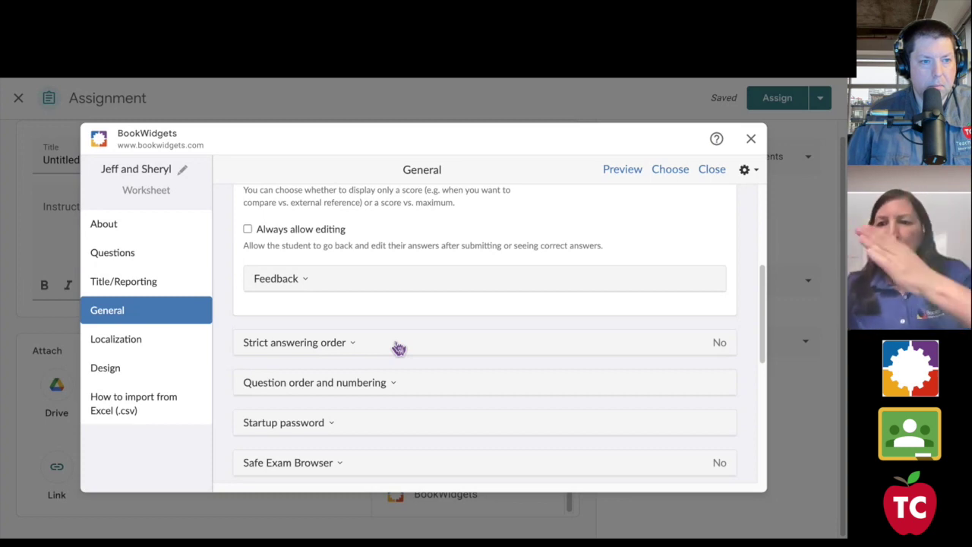
scroll(399, 348, "down", 3)
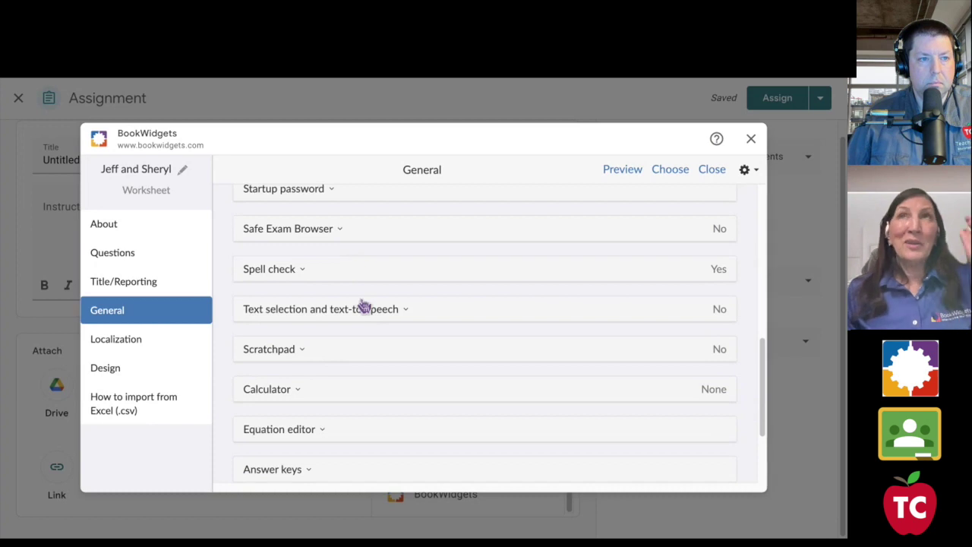
Step: Check Allow text selection and set text-to-speech to Use browser text-to-speech
left_click(390, 320)
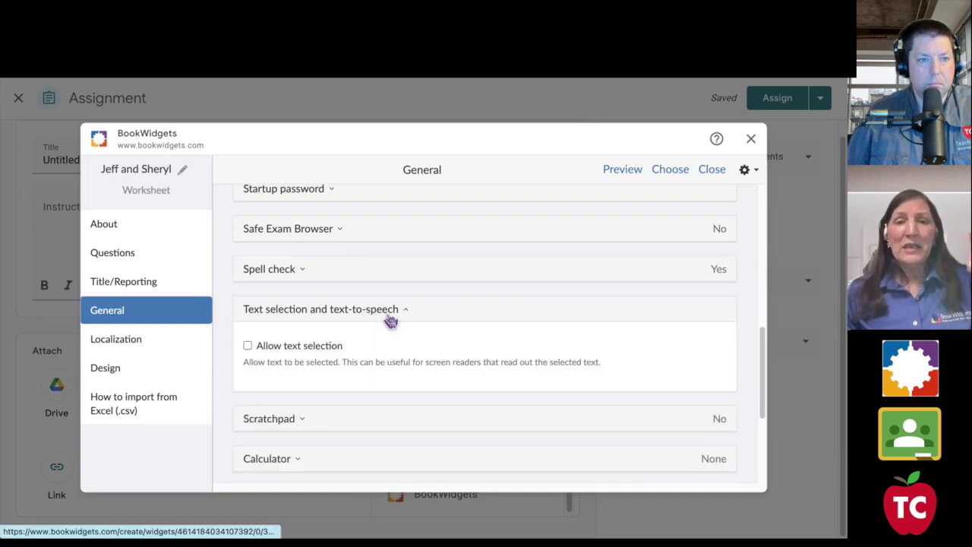
left_click(247, 346)
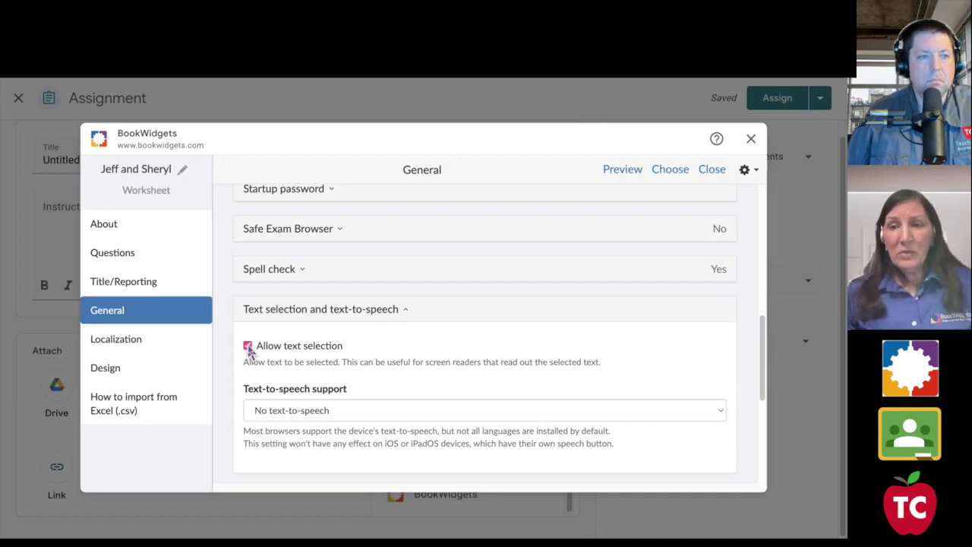
scroll(437, 410, "down", 1)
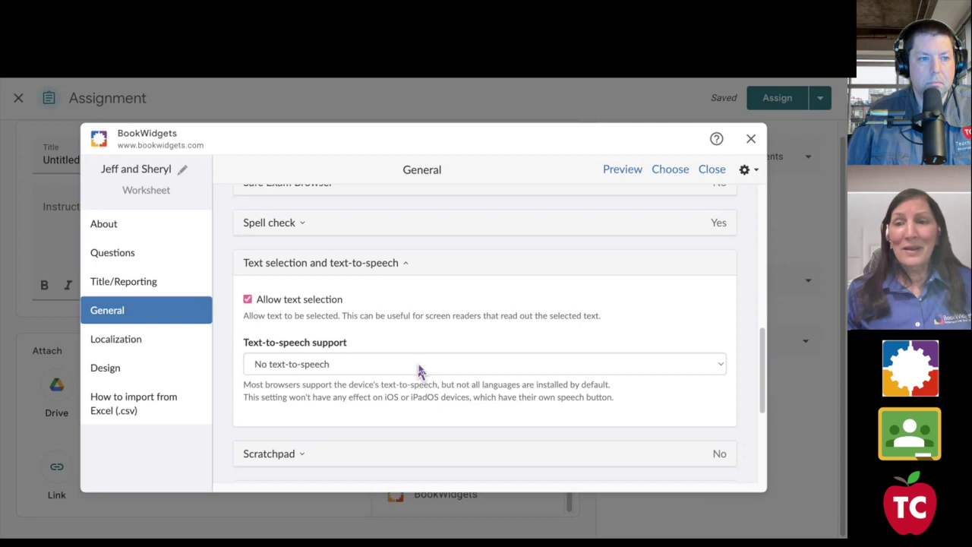
left_click(421, 369)
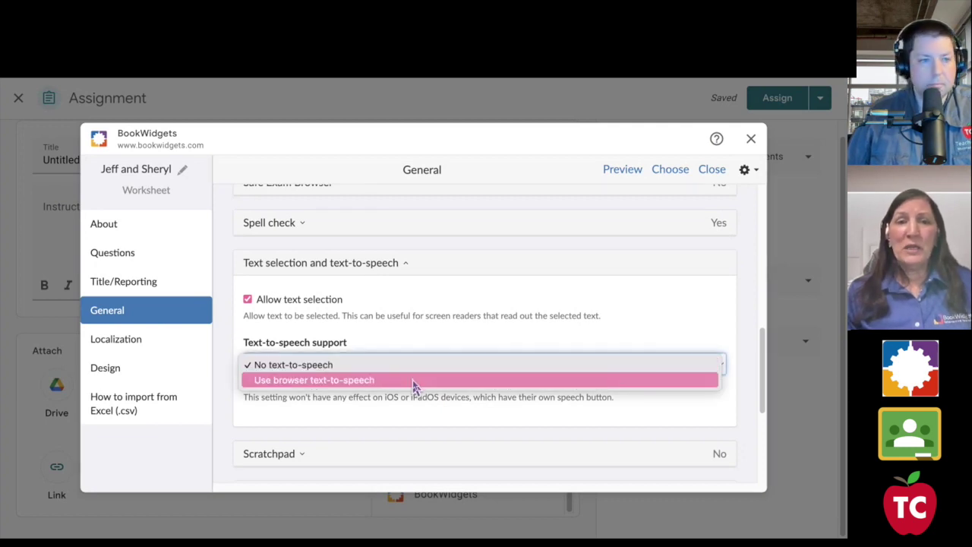
left_click(414, 381)
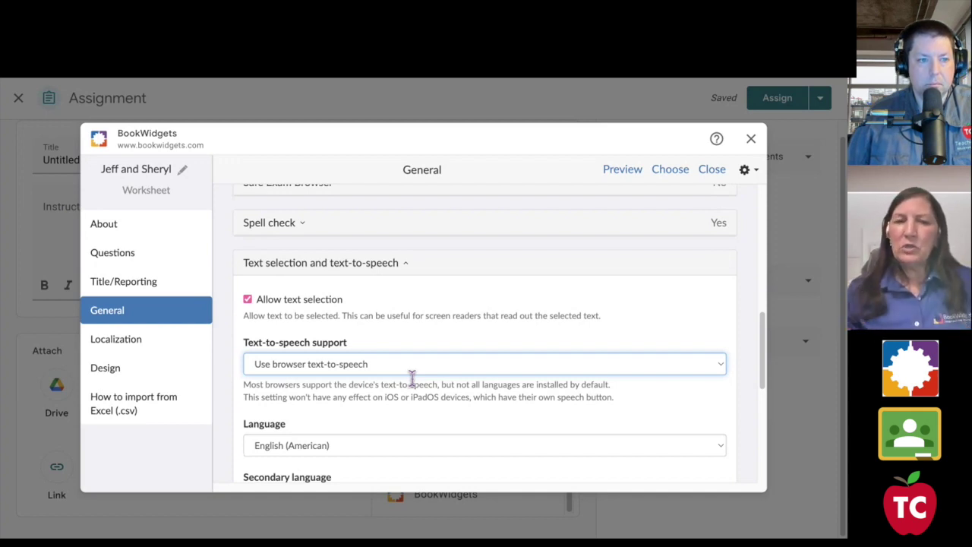
scroll(411, 378, "down", 2)
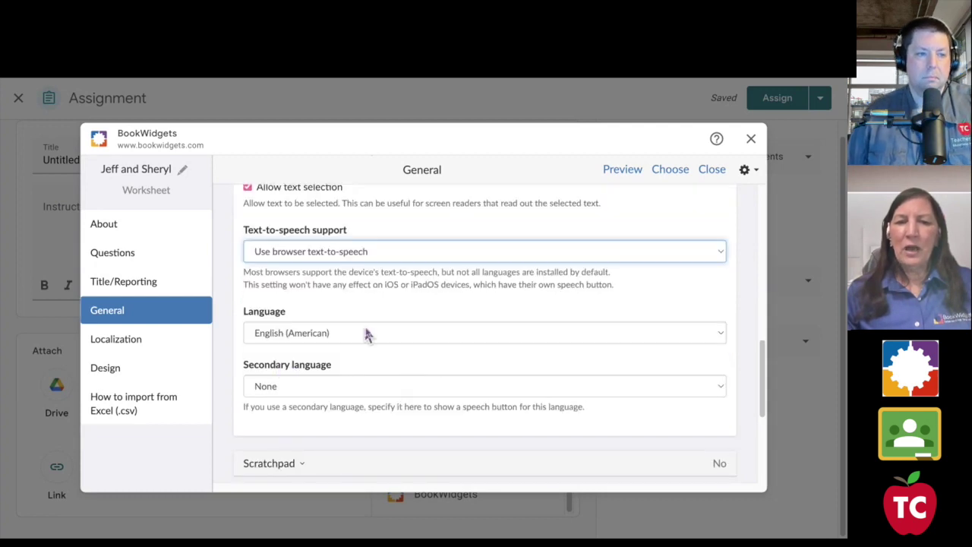
scroll(403, 329, "down", 1)
scroll(402, 326, "down", 1)
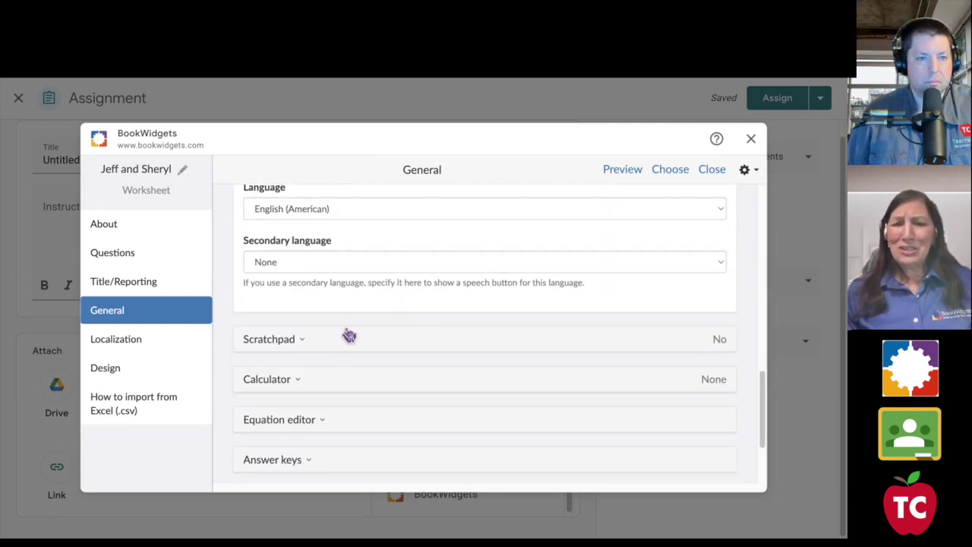
scroll(341, 368, "down", 2)
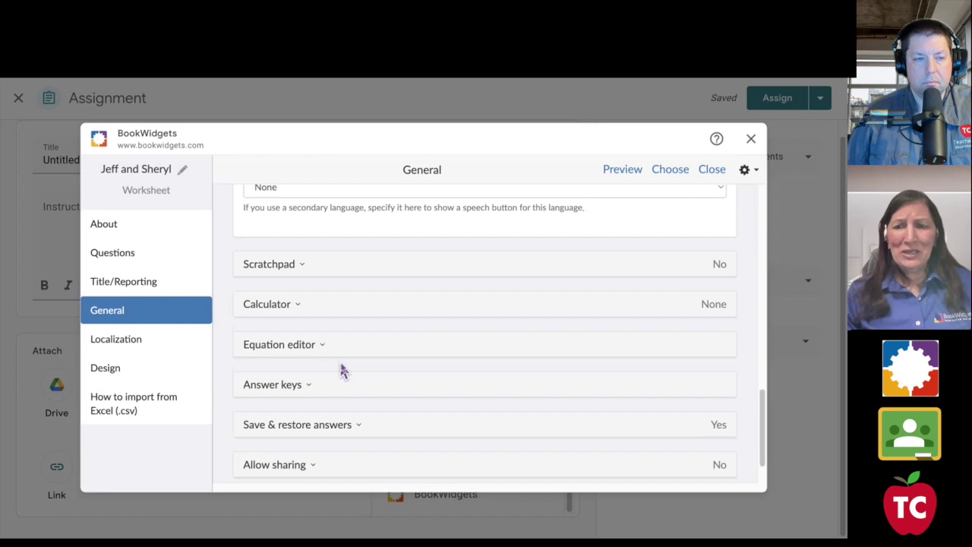
scroll(340, 370, "up", 20)
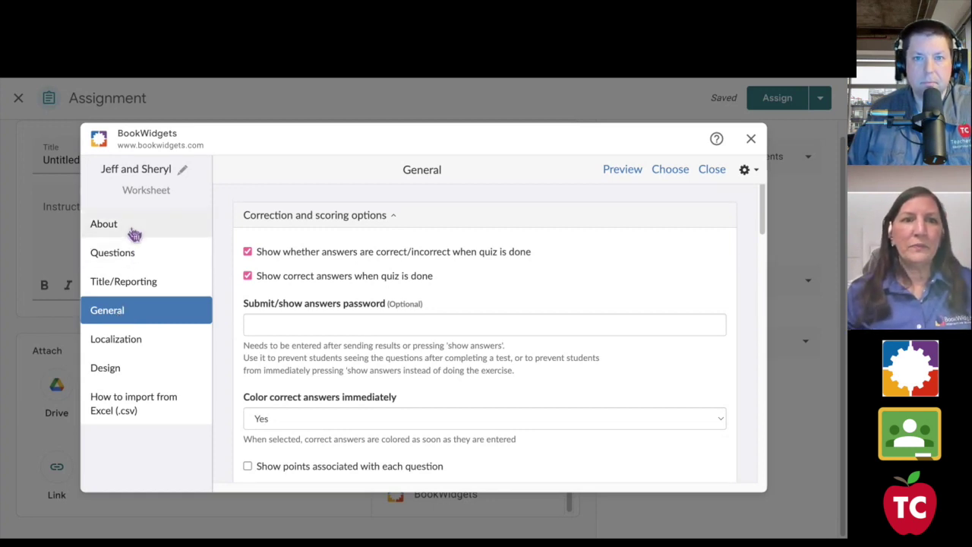
Step: Return to the Questions page showing the single jungle-animals question
left_click(124, 253)
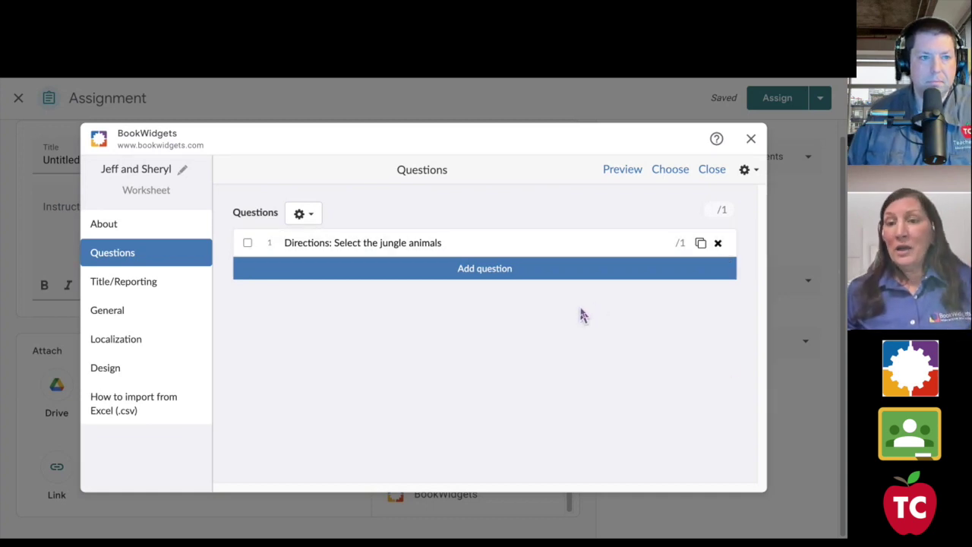
Step: Import questions 2 and 3, Connect the names and BIG 5, from New words: Animals
left_click(746, 173)
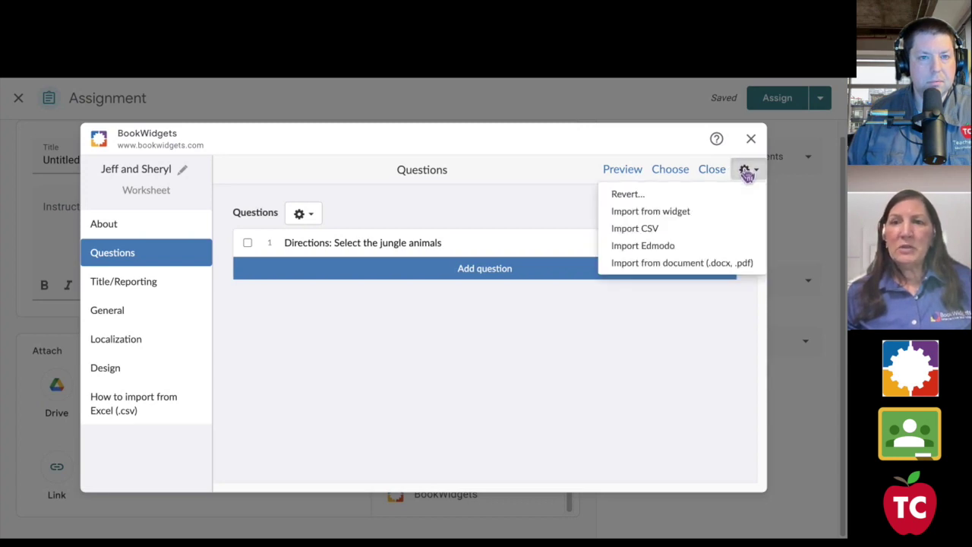
left_click(685, 215)
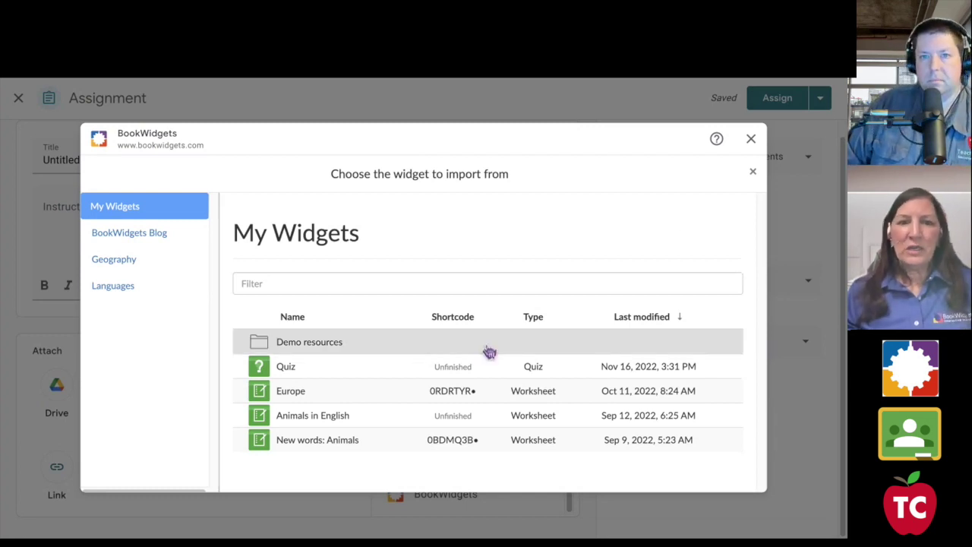
left_click(394, 441)
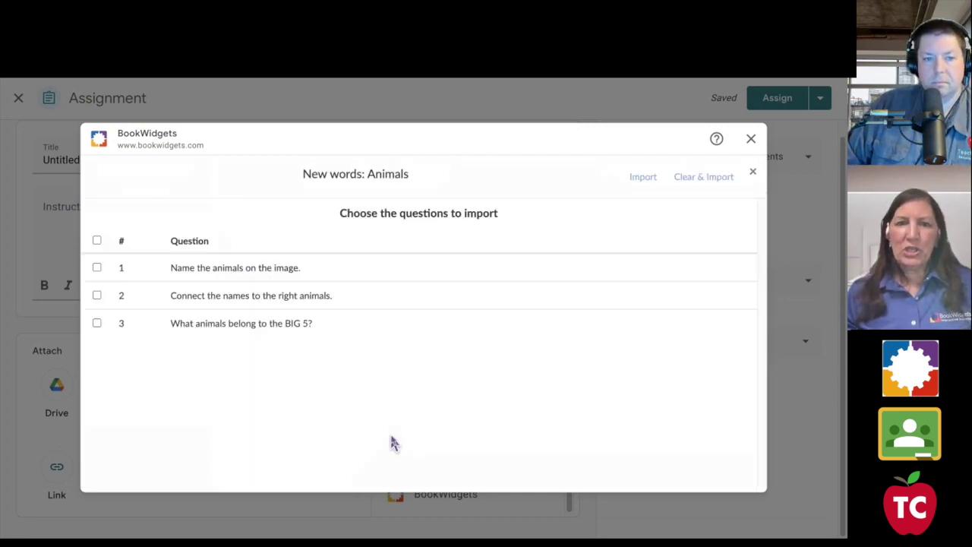
left_click(97, 297)
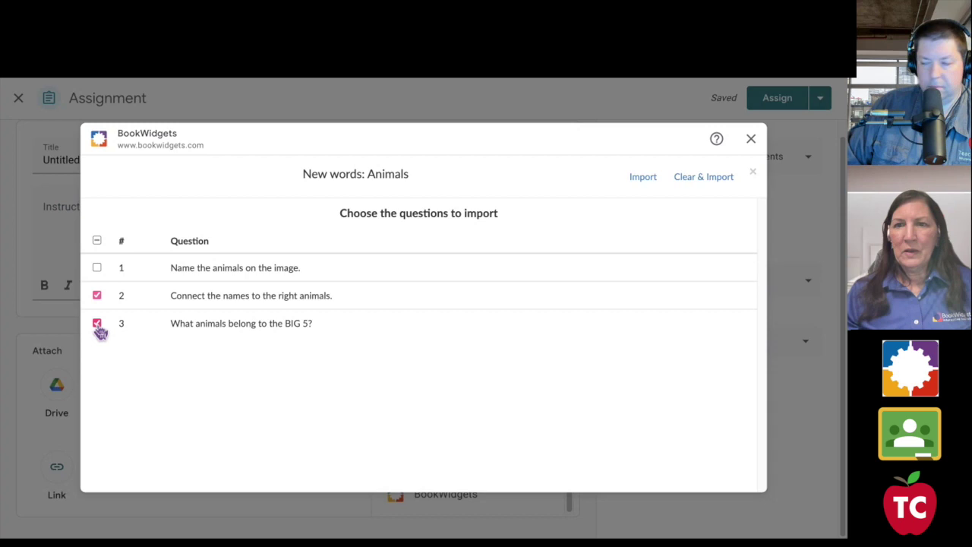
left_click(647, 181)
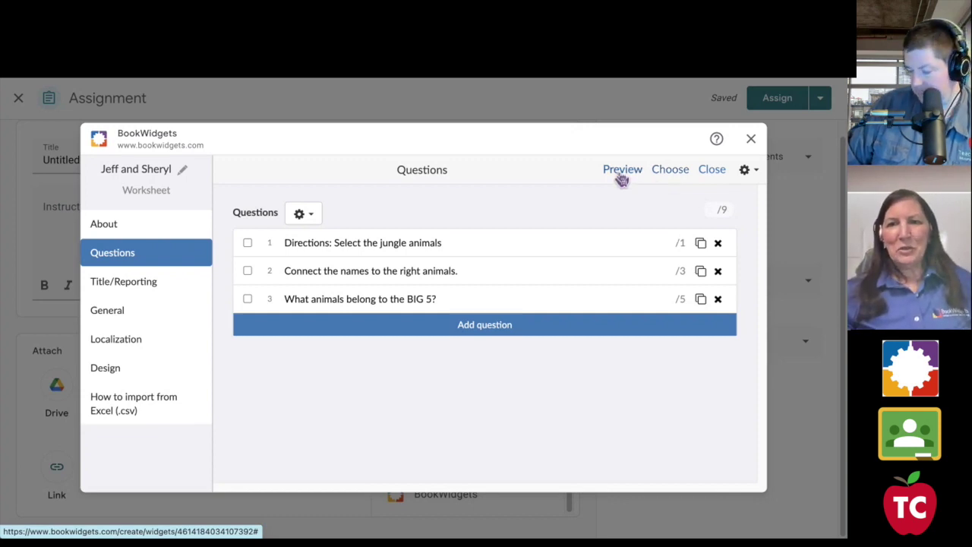
Step: Preview the worksheet as a student, scroll through its questions, then close the preview
left_click(621, 178)
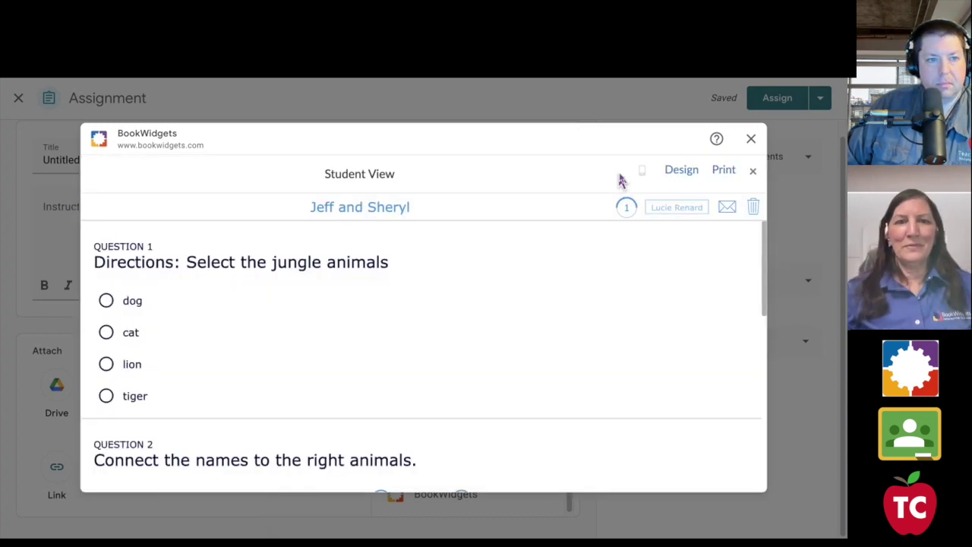
scroll(577, 257, "down", 2)
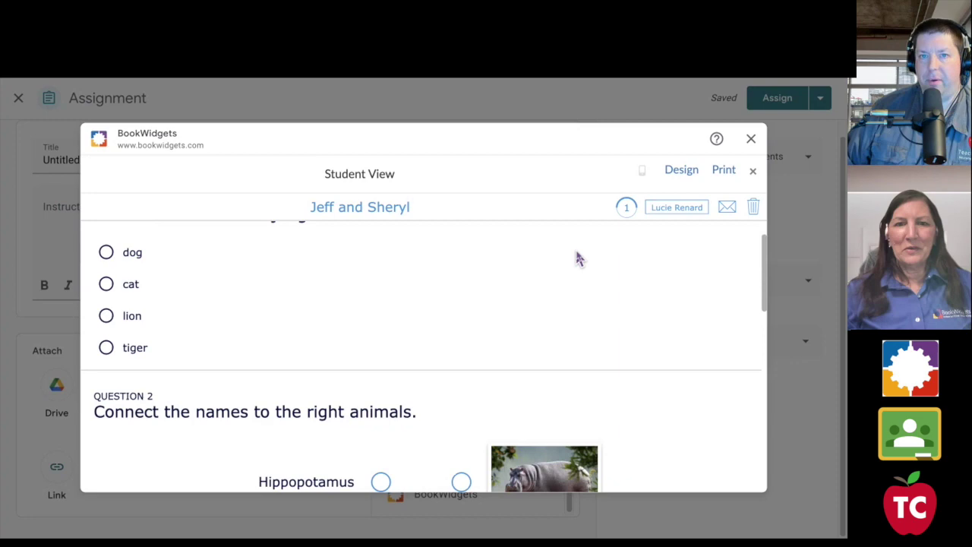
scroll(577, 258, "down", 5)
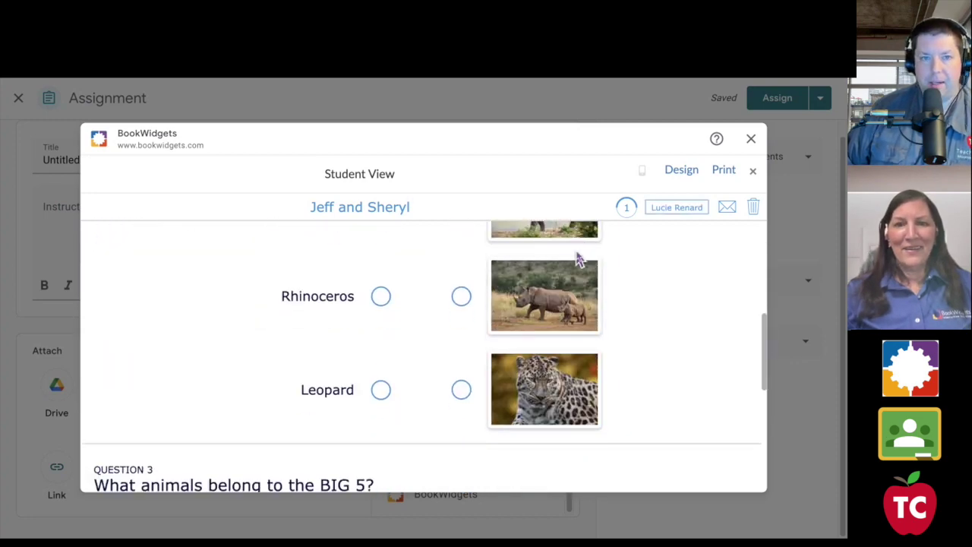
scroll(577, 260, "down", 6)
scroll(577, 260, "up", 4)
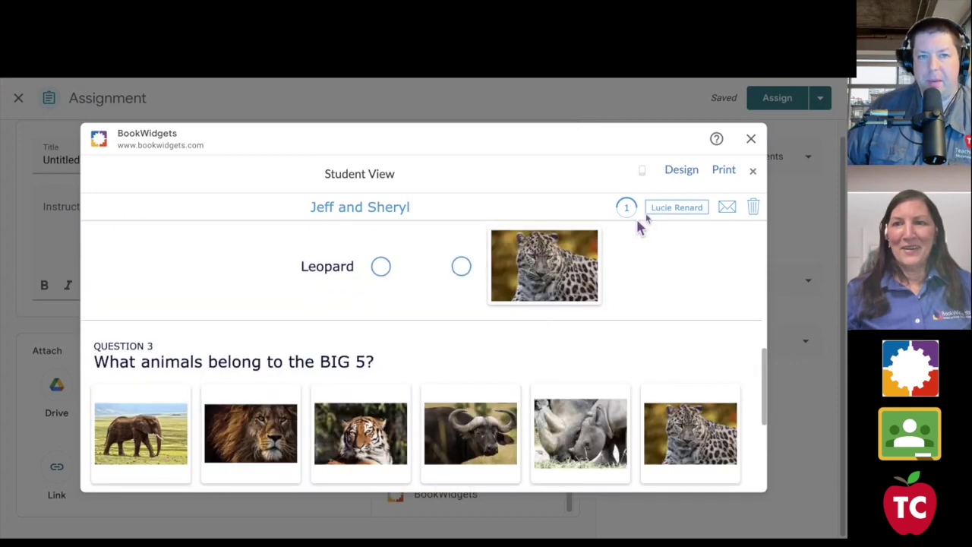
left_click(752, 173)
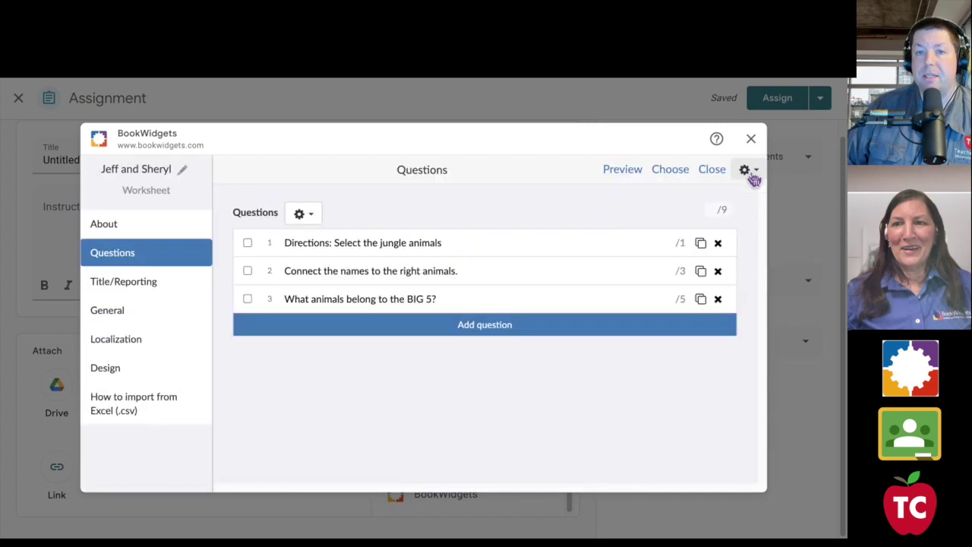
Step: Import question 1, 'Name the animals on the image.', from the New words: Animals widget
left_click(752, 173)
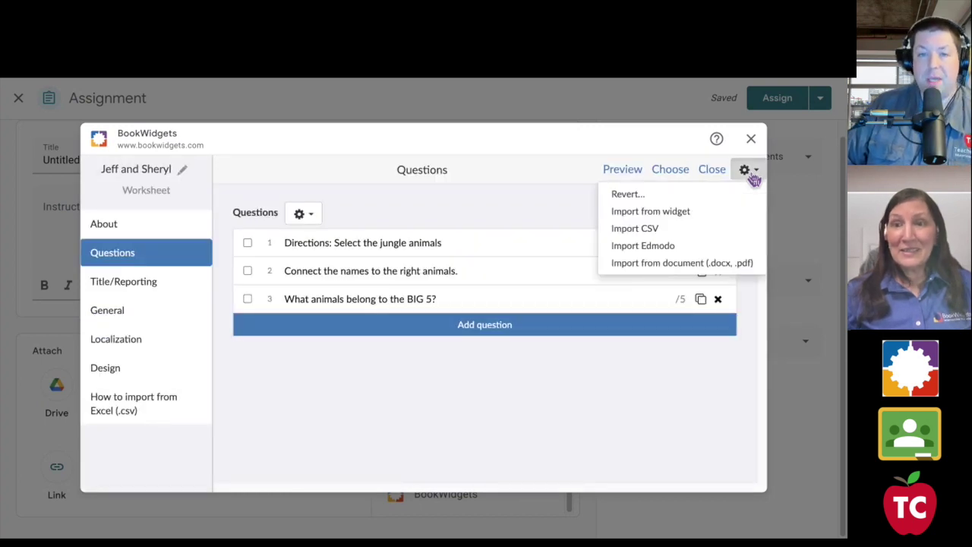
left_click(642, 213)
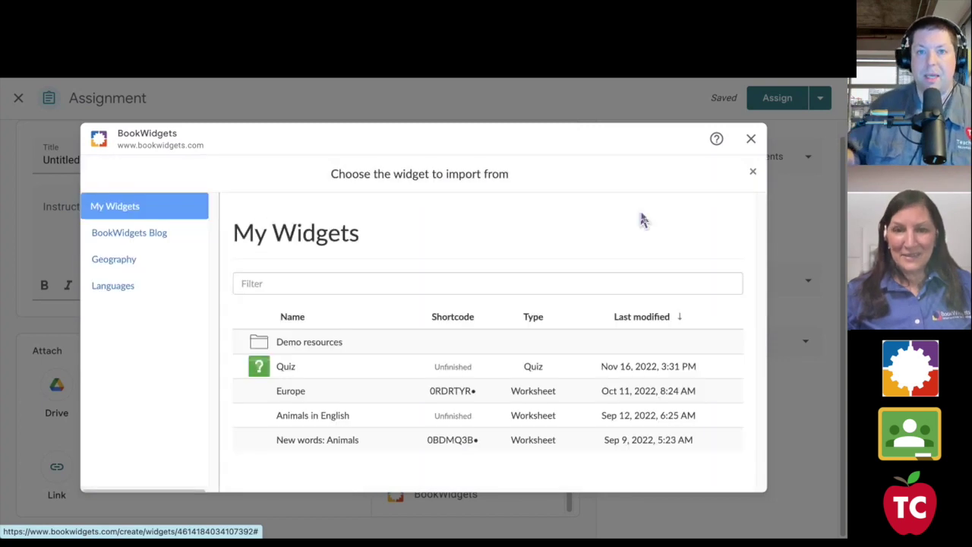
left_click(347, 447)
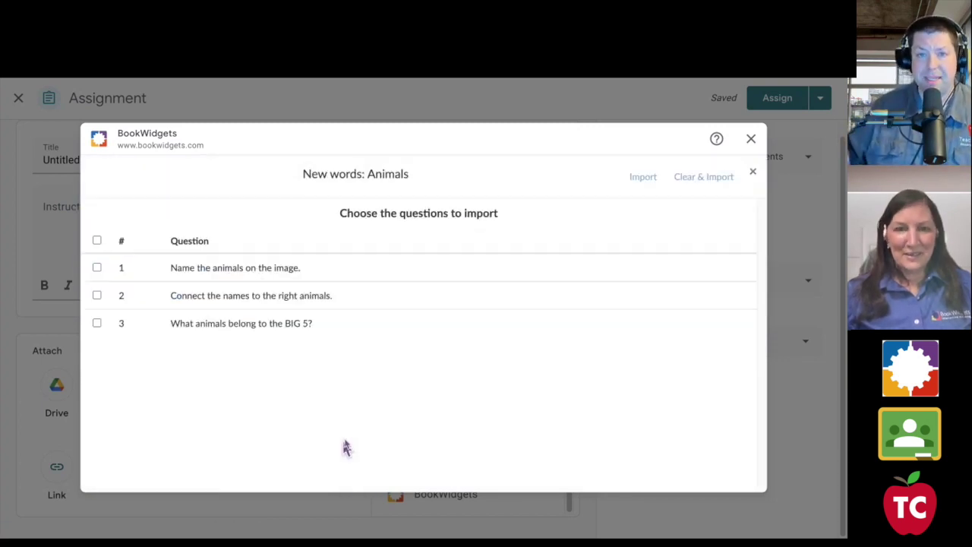
left_click(97, 270)
left_click(643, 180)
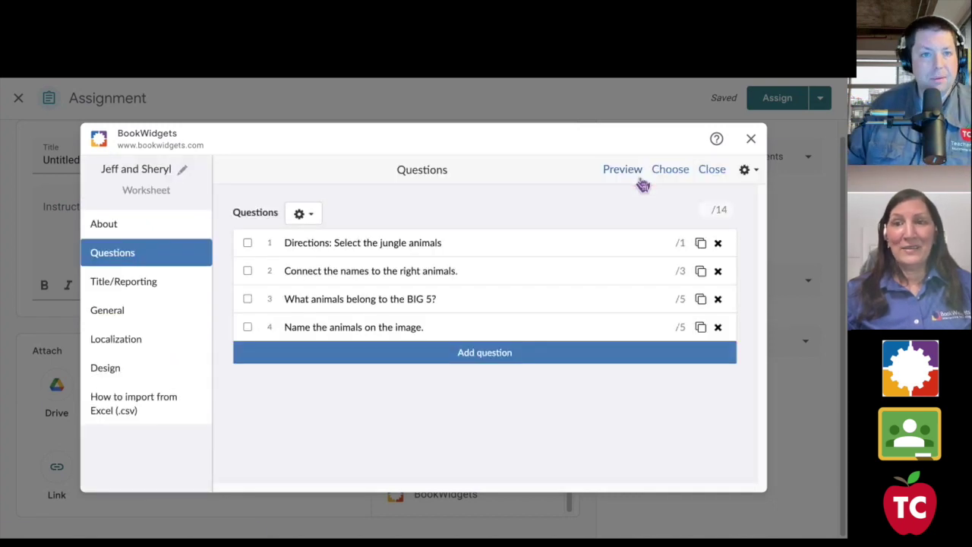
left_click(635, 168)
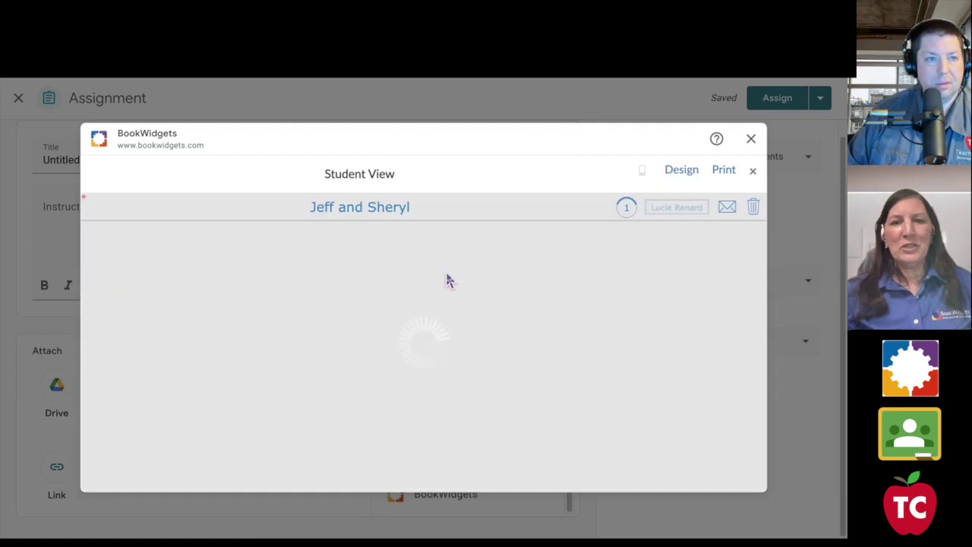
scroll(471, 308, "down", 15)
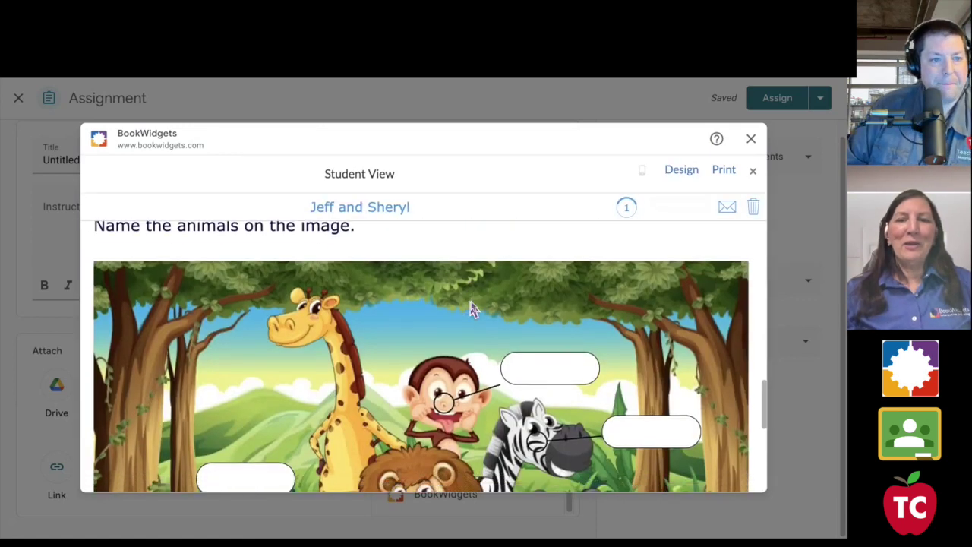
scroll(470, 309, "down", 5)
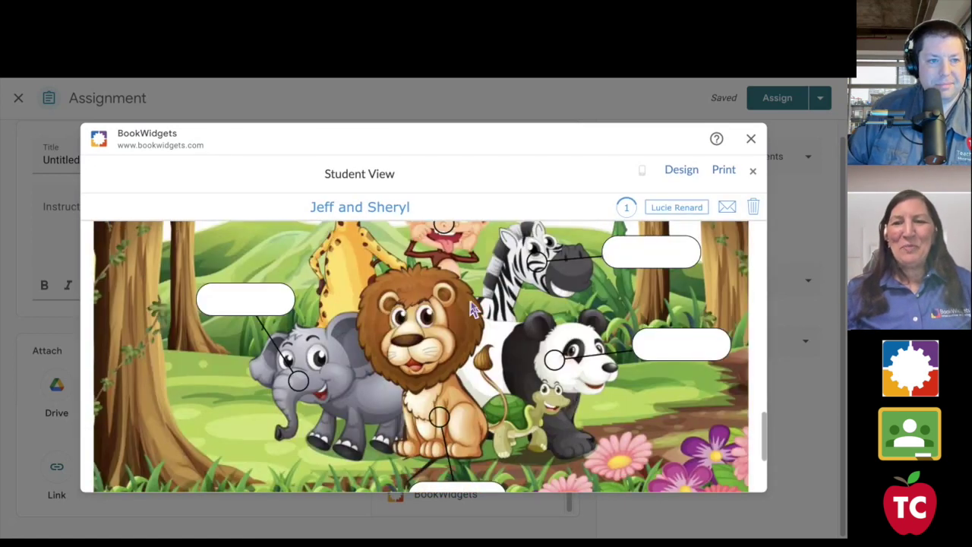
scroll(471, 309, "down", 3)
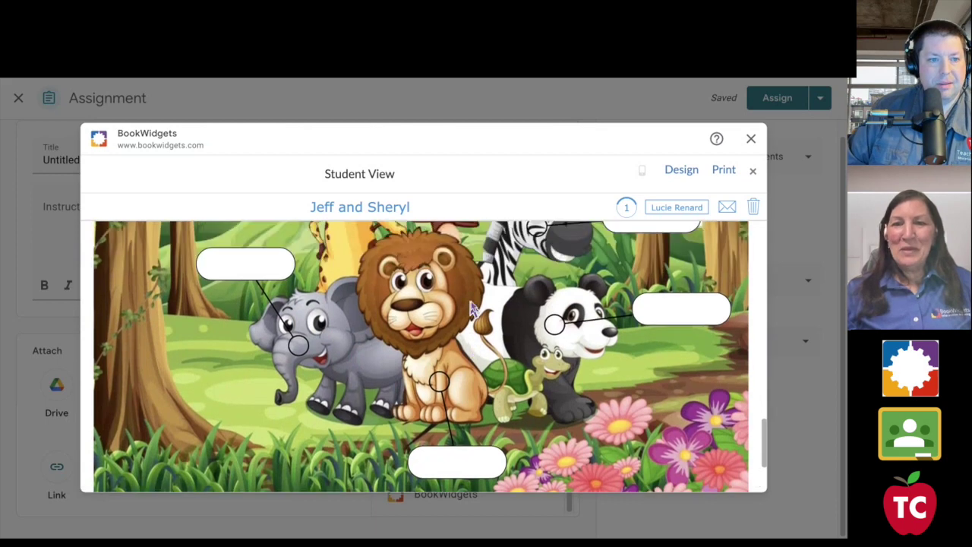
scroll(470, 308, "up", 5)
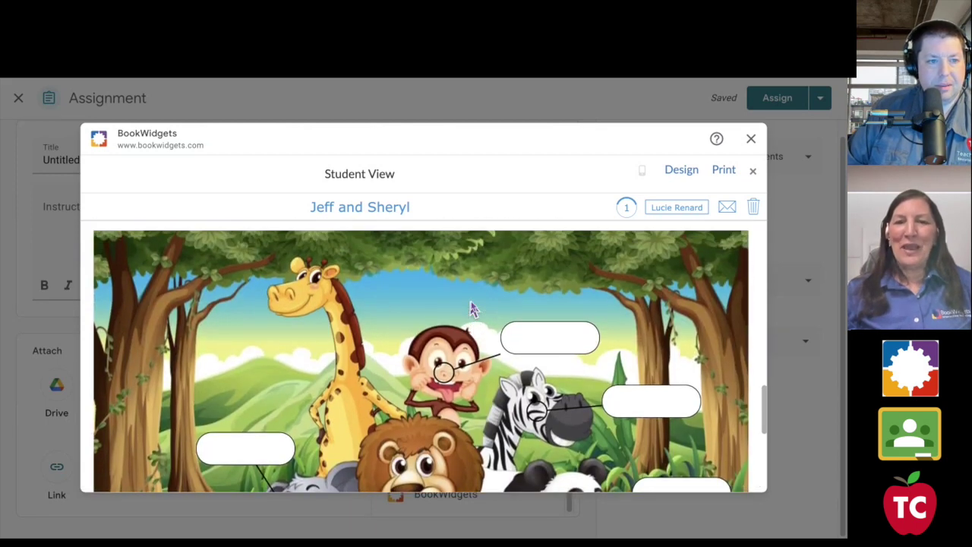
scroll(470, 308, "down", 3)
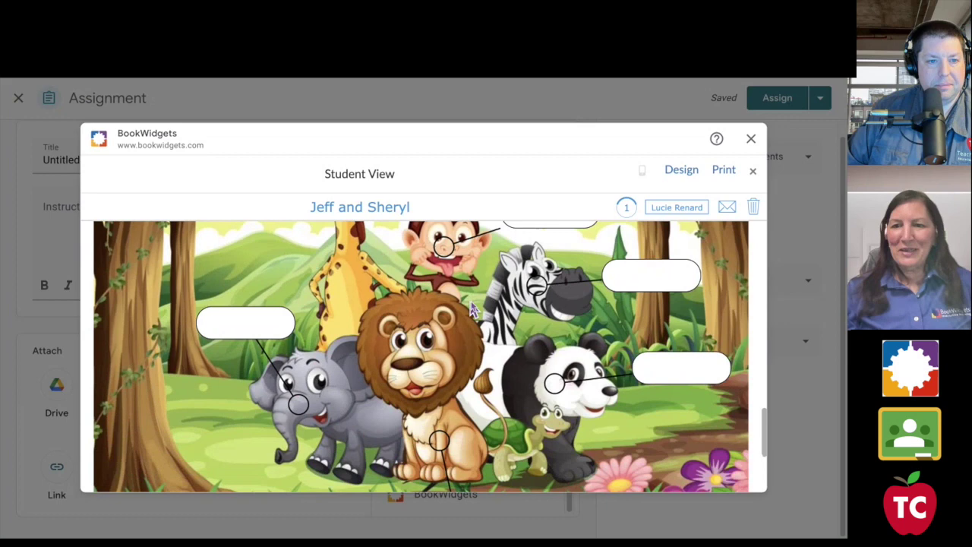
scroll(471, 308, "down", 1)
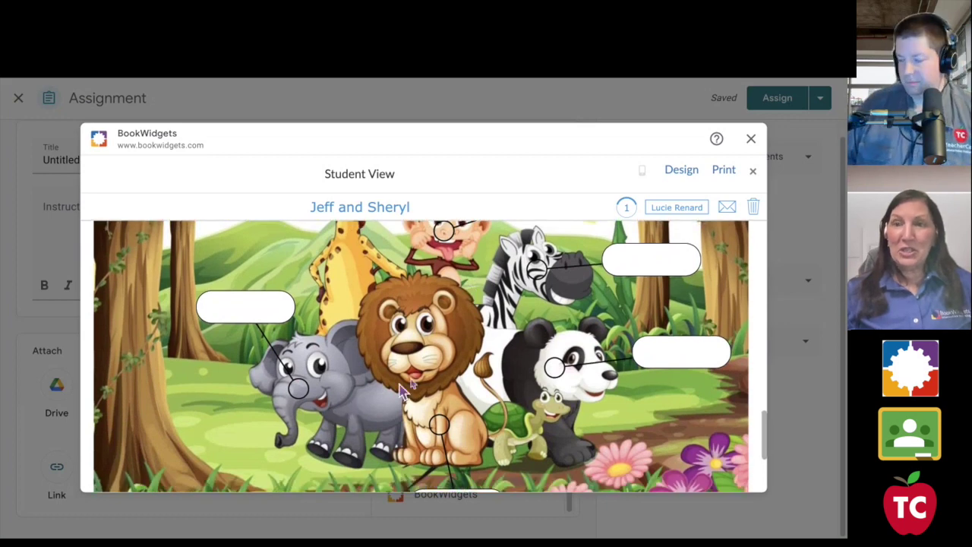
Step: Add a blank Text multiple choice question as question 5
left_click(752, 174)
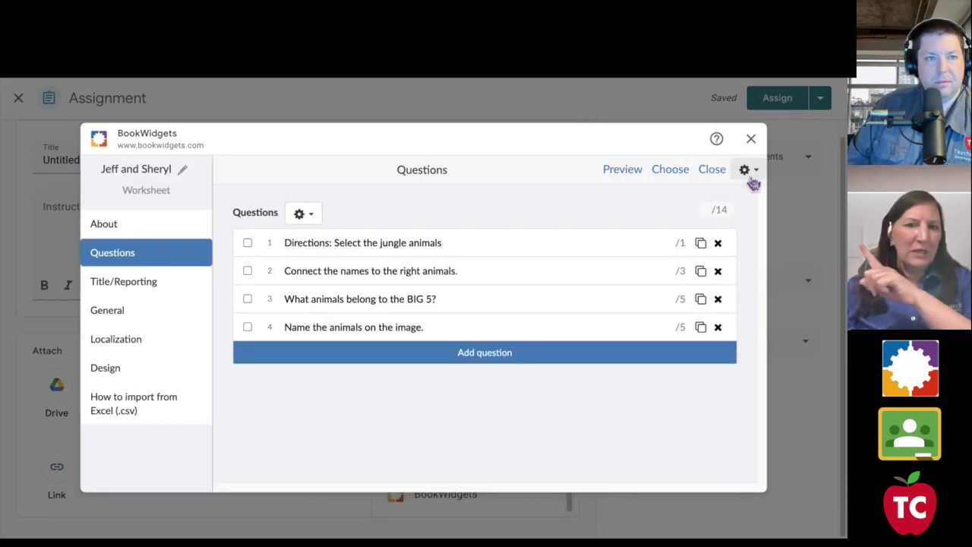
left_click(484, 358)
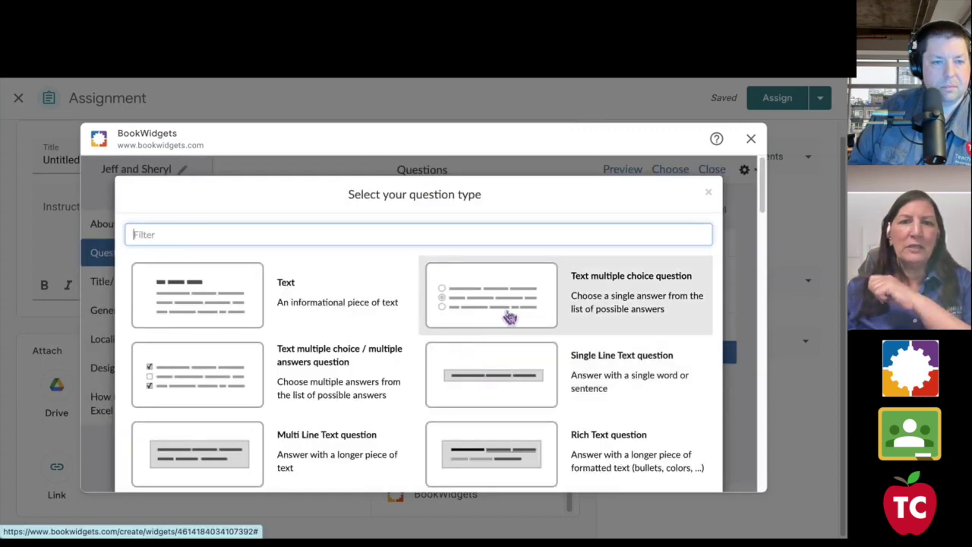
scroll(381, 317, "down", 2)
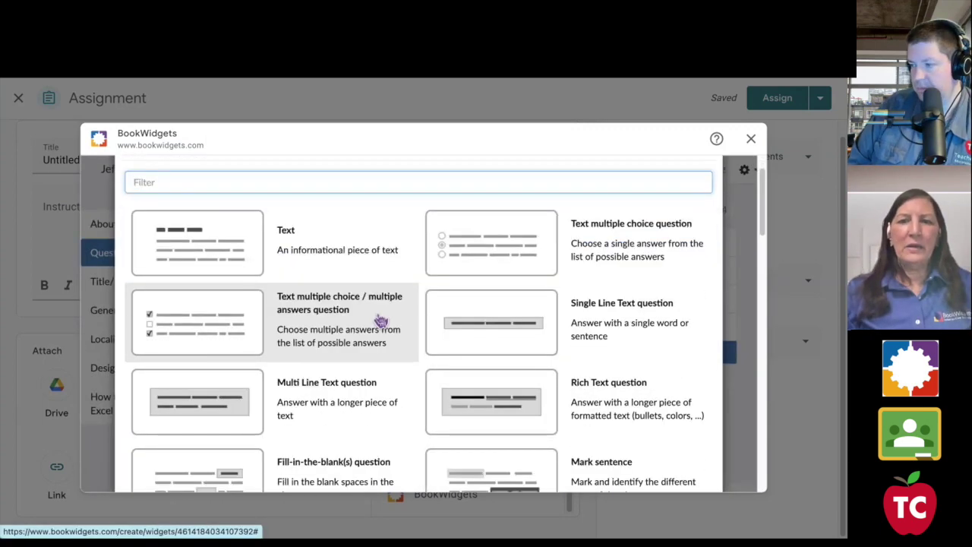
scroll(415, 302, "down", 2)
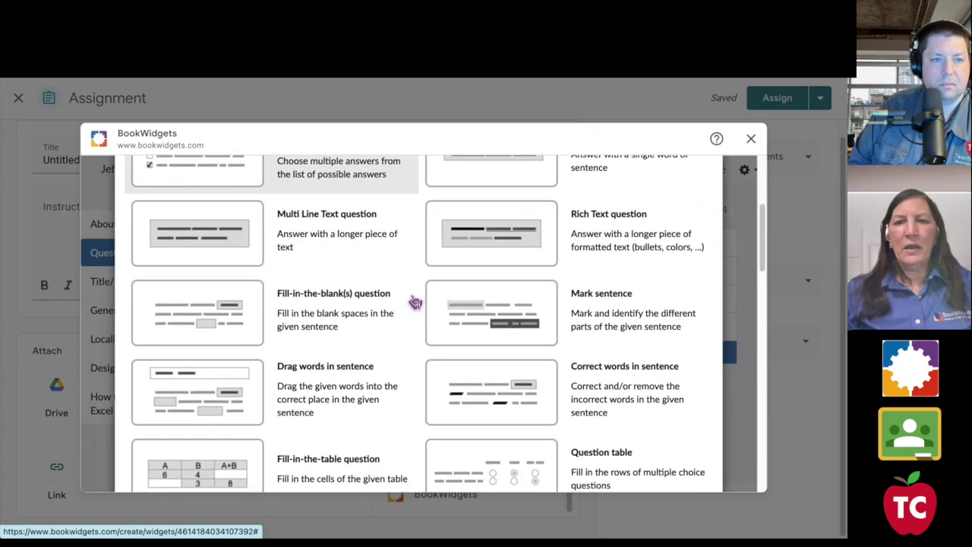
scroll(415, 302, "down", 1)
scroll(413, 303, "up", 4)
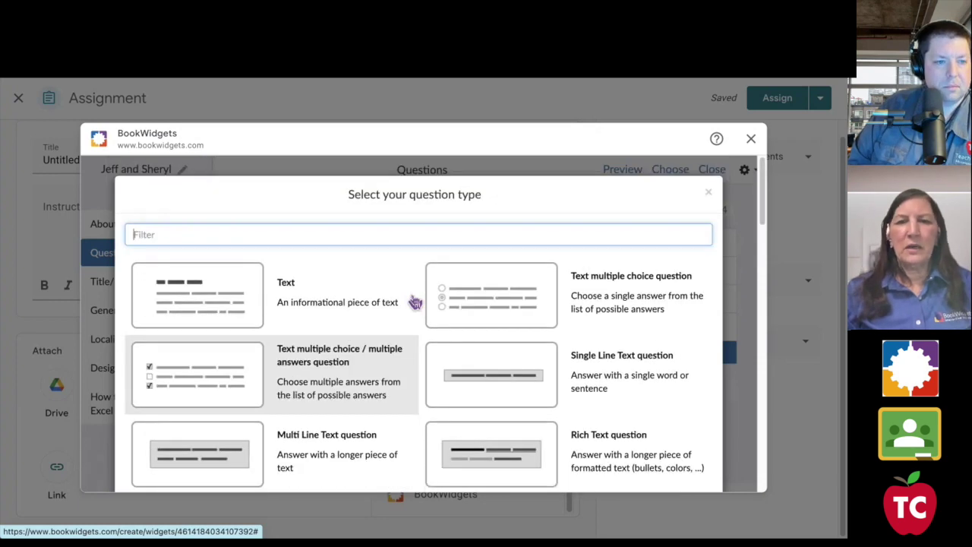
left_click(510, 300)
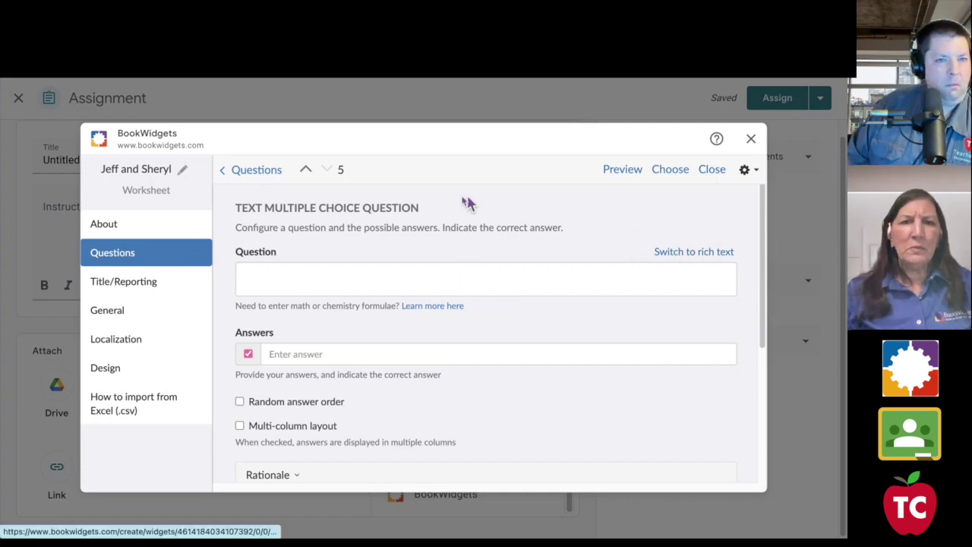
Step: Start a new Annotate picture question as question 6
left_click(265, 177)
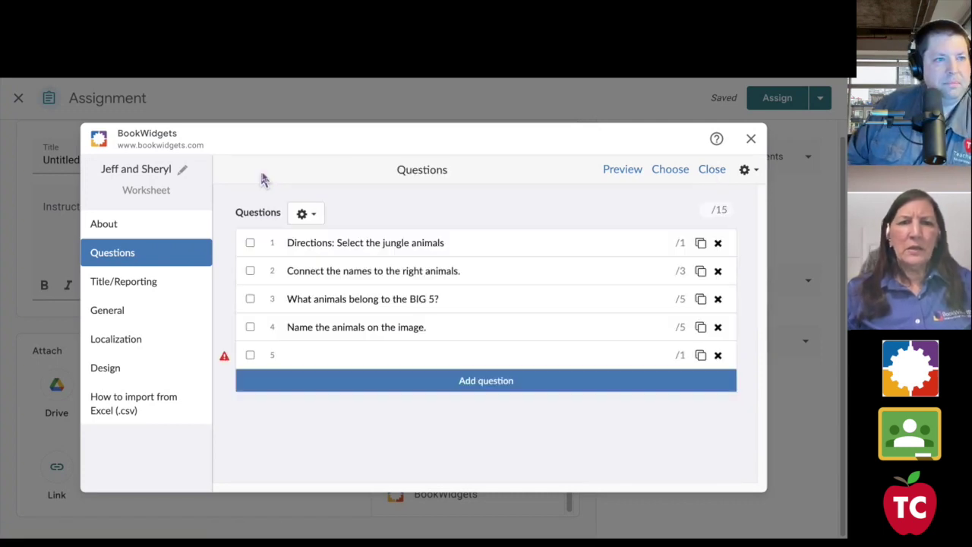
left_click(457, 386)
scroll(490, 353, "down", 5)
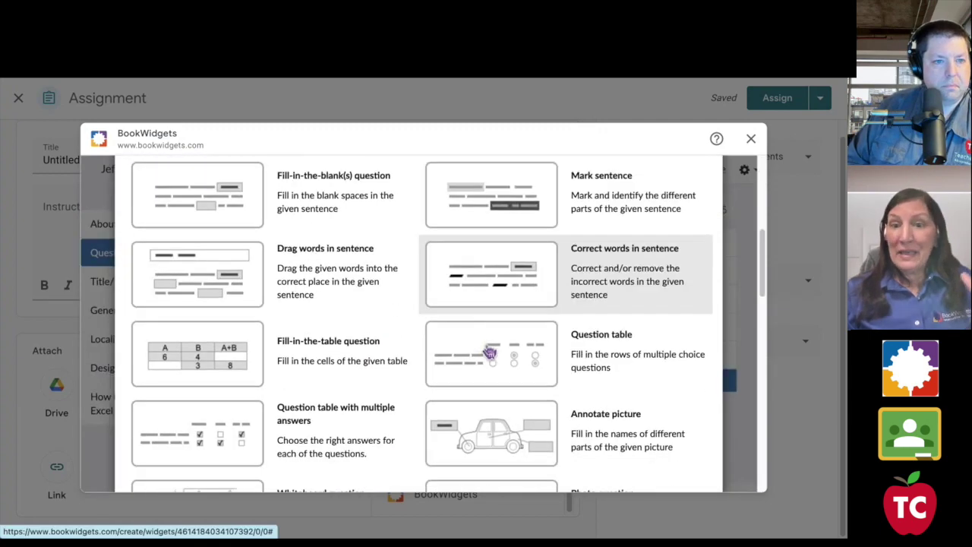
left_click(501, 364)
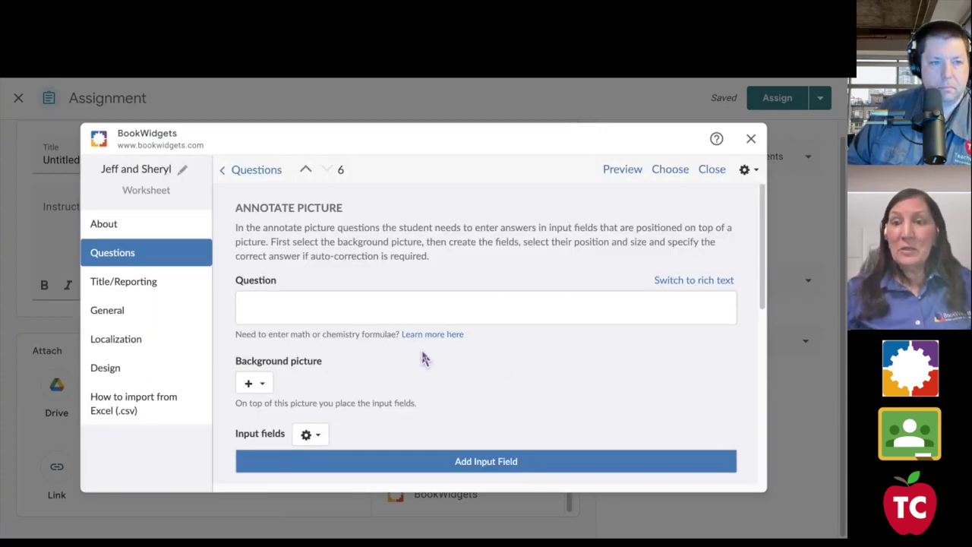
scroll(271, 386, "down", 1)
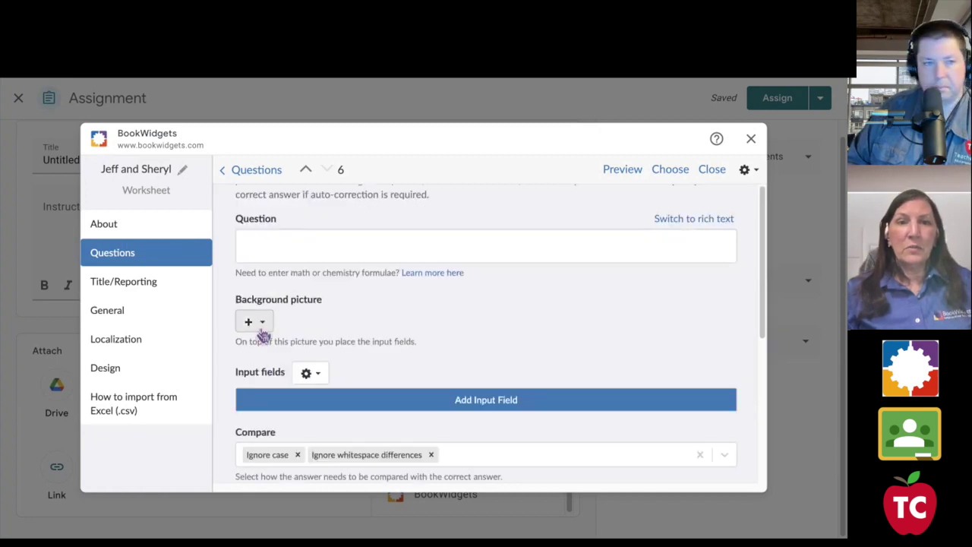
left_click(261, 322)
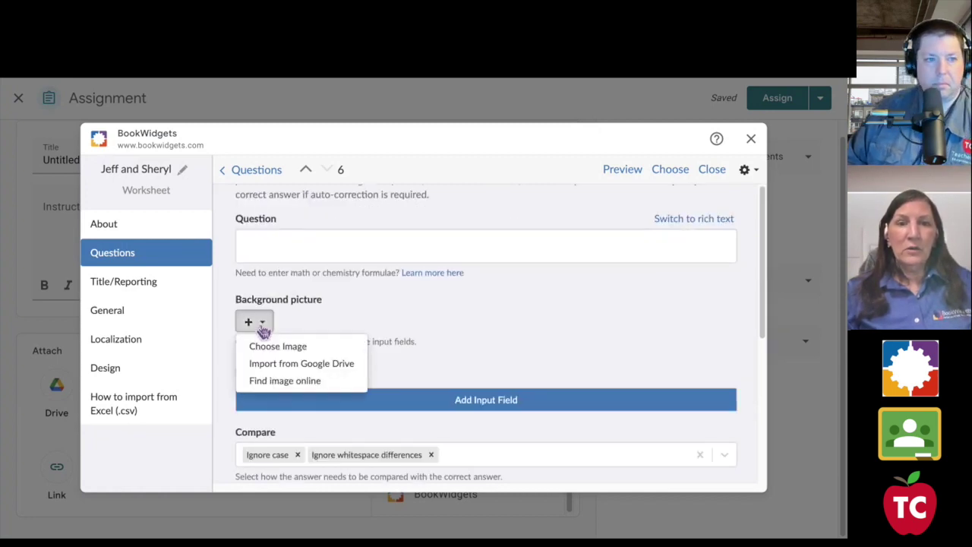
left_click(278, 380)
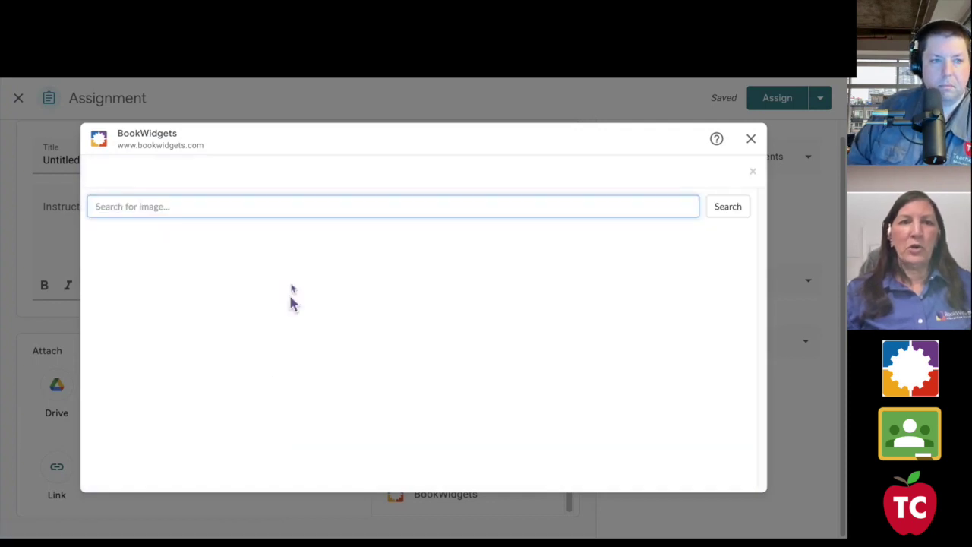
type("io")
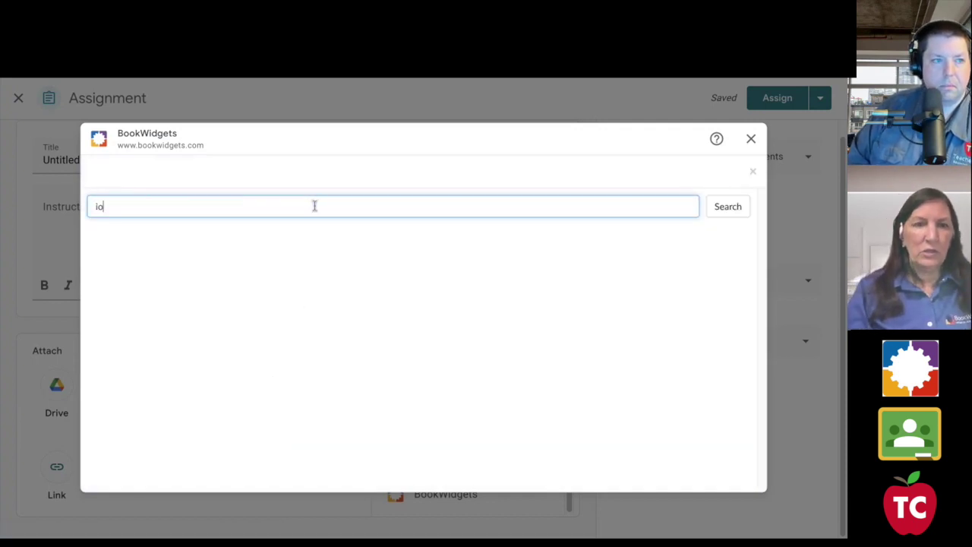
key("BackSpace")
type("lion")
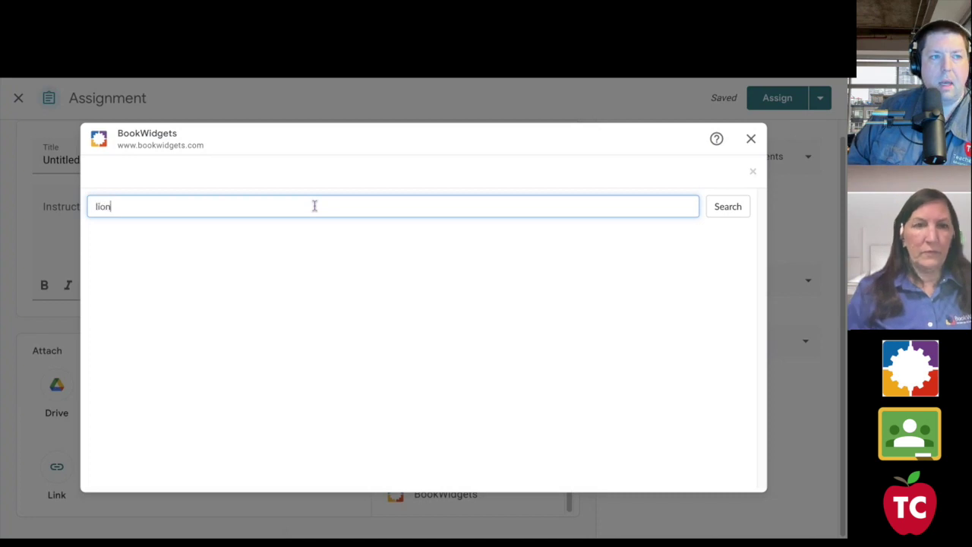
key("Return")
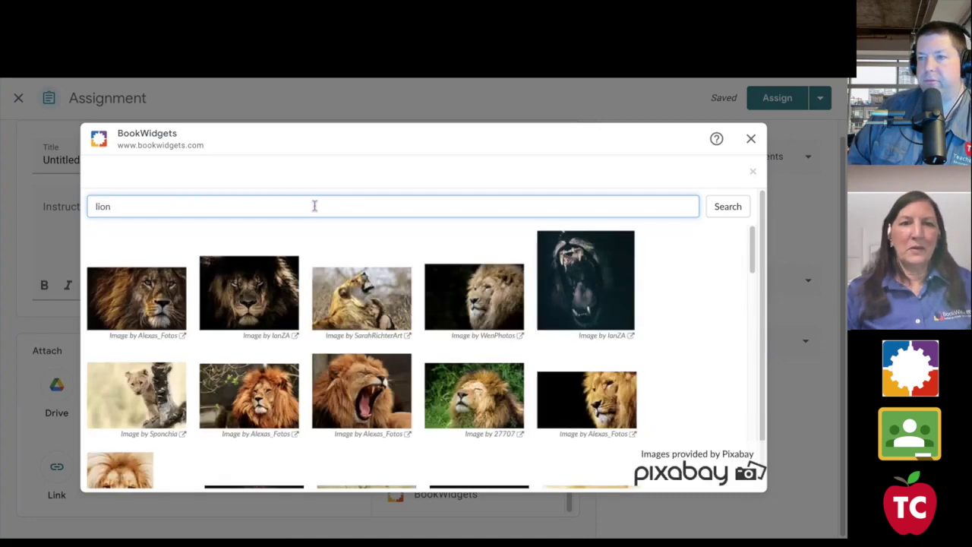
left_click_drag(207, 206, 78, 207)
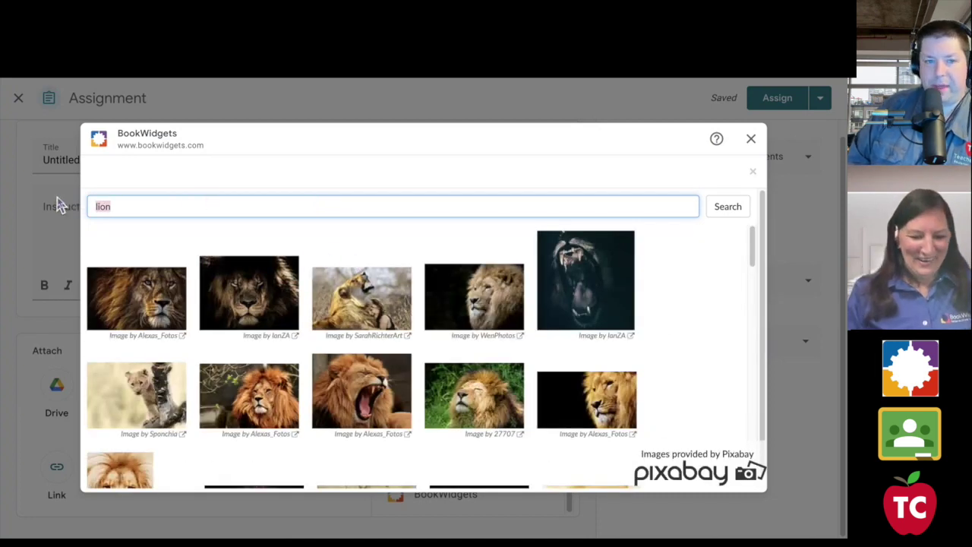
type("giraffe")
key("Return")
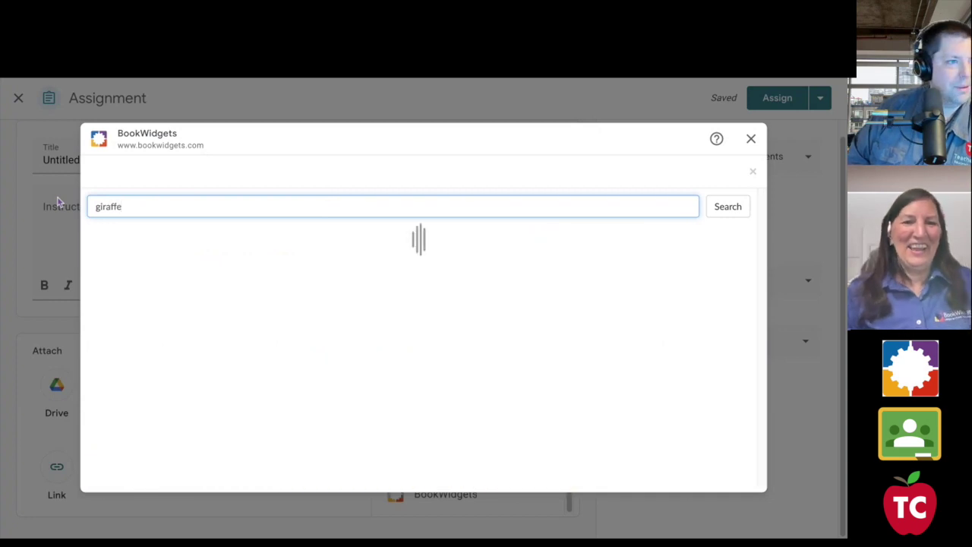
scroll(401, 311, "down", 6)
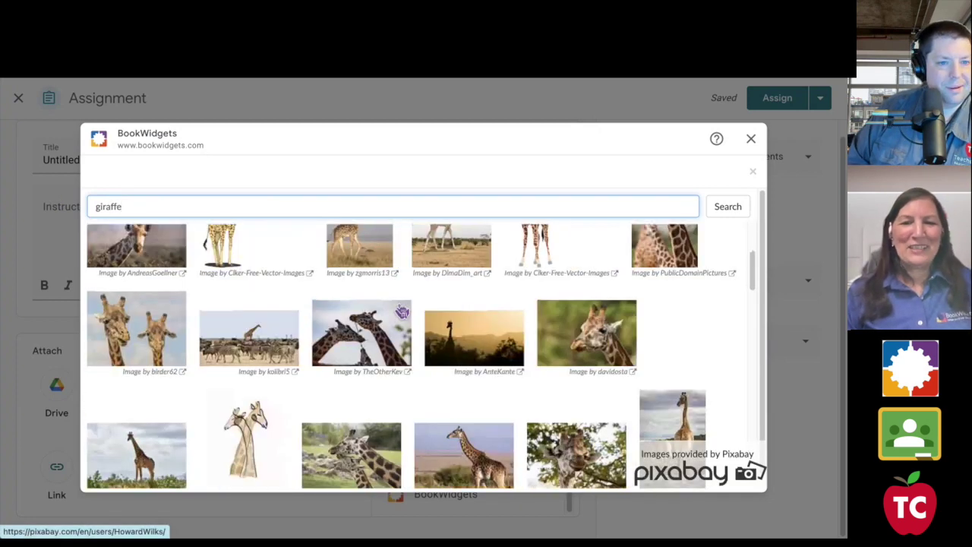
scroll(401, 311, "down", 1)
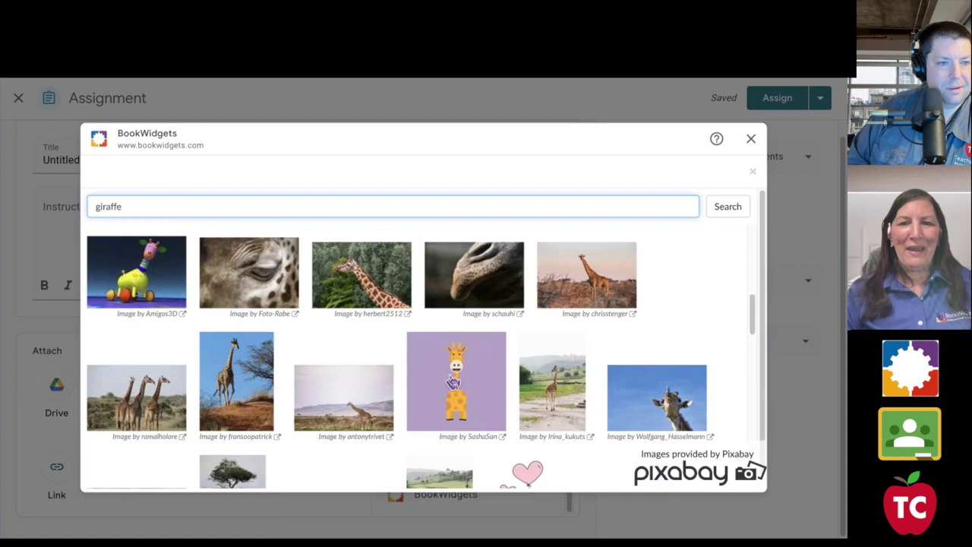
scroll(467, 371, "down", 4)
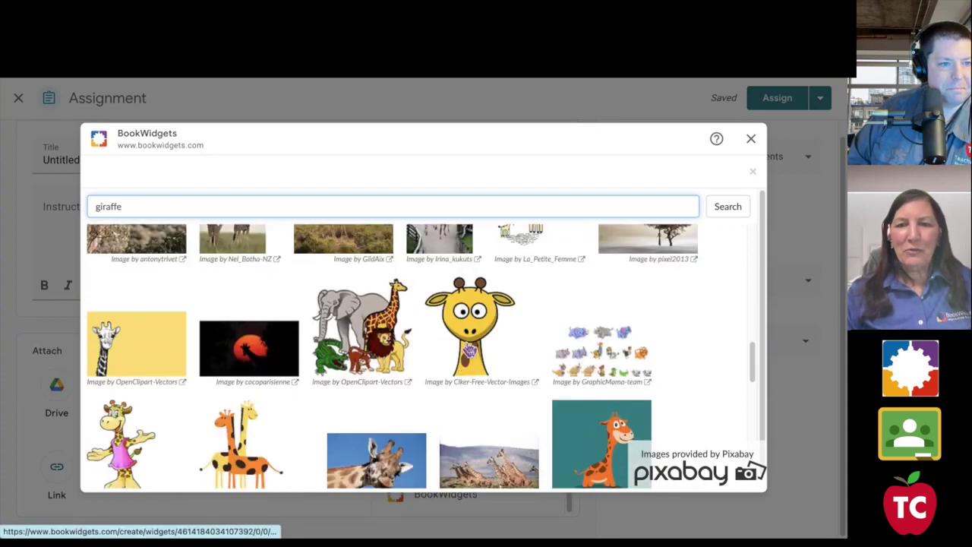
left_click(469, 333)
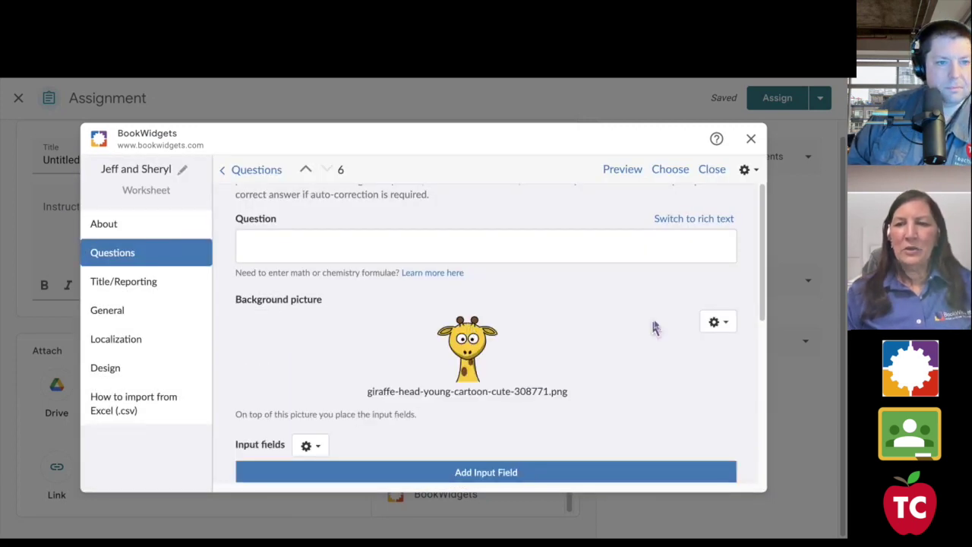
left_click(717, 322)
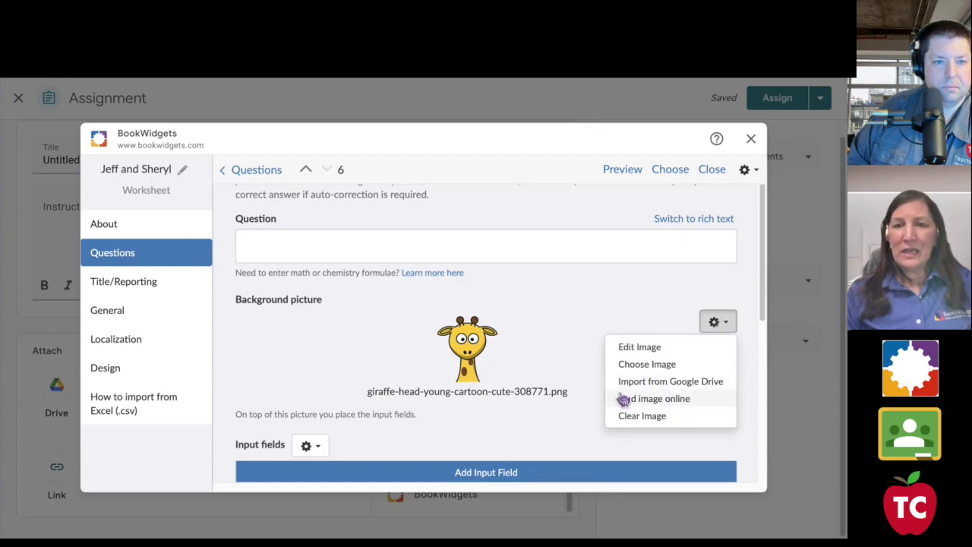
left_click(600, 302)
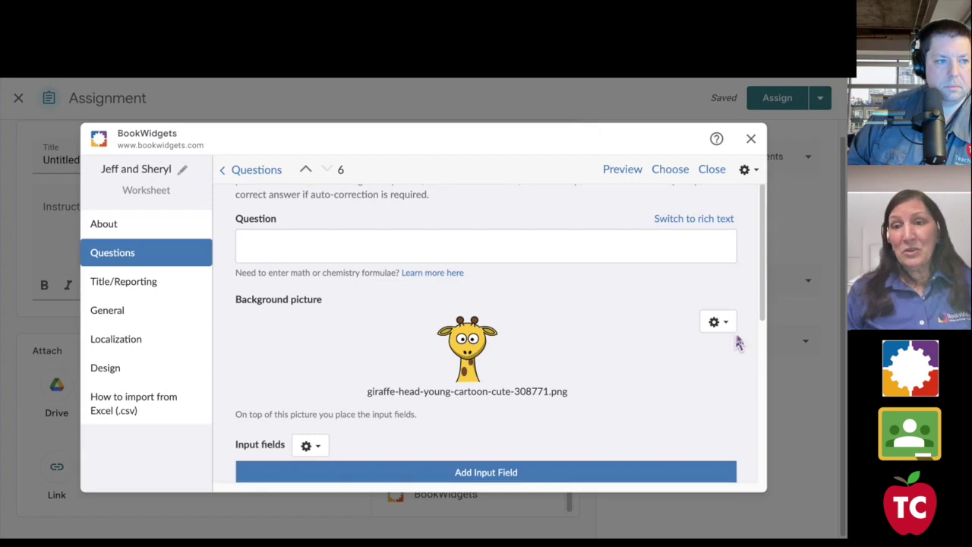
left_click(720, 322)
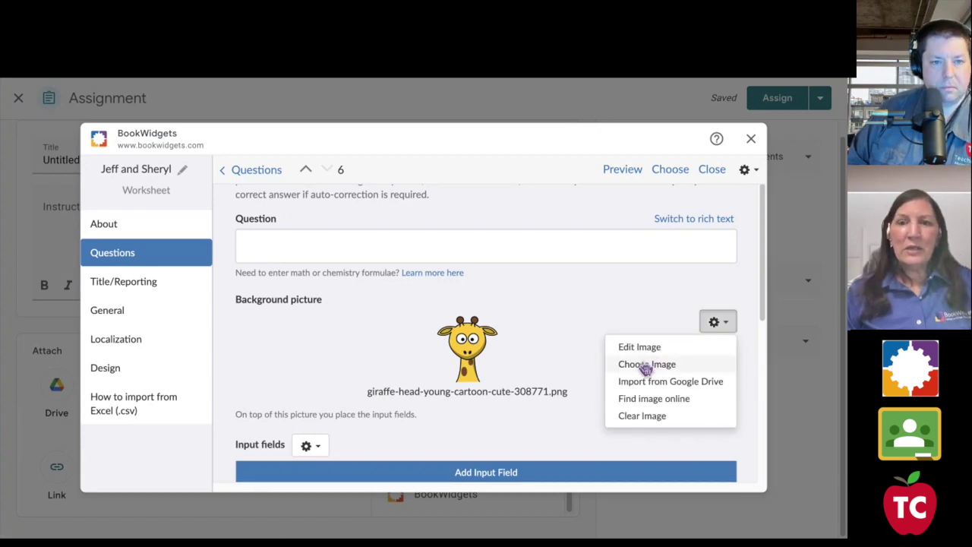
left_click(624, 416)
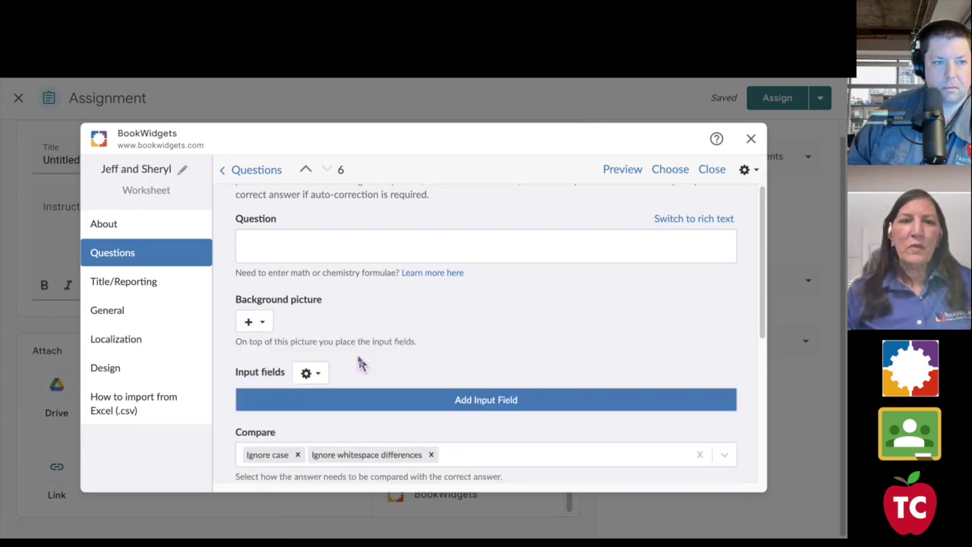
left_click(265, 329)
left_click(280, 383)
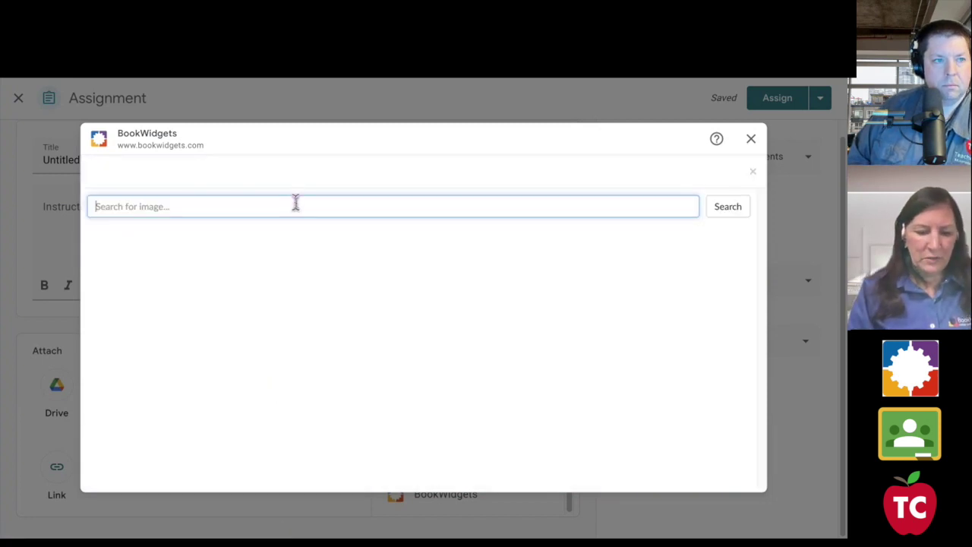
type("giraffe clip art")
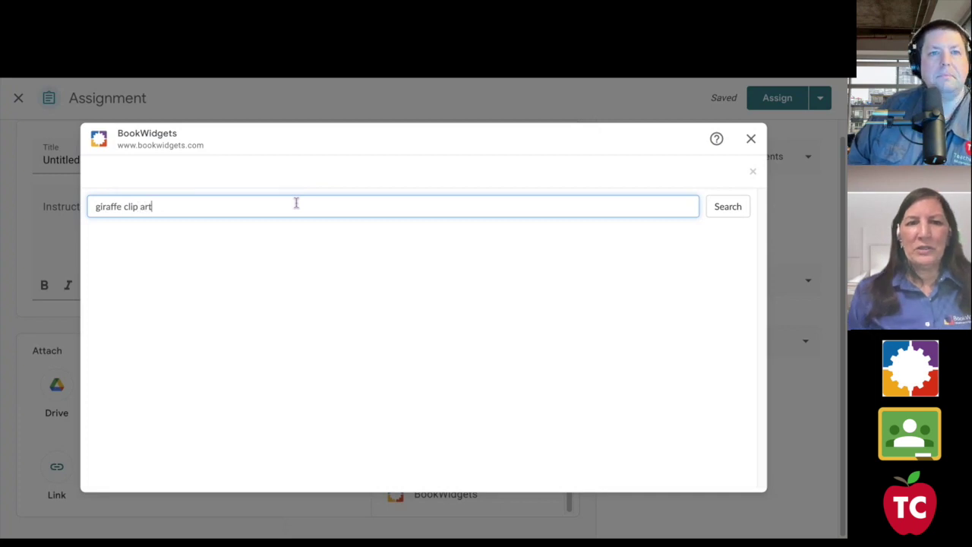
key("Return")
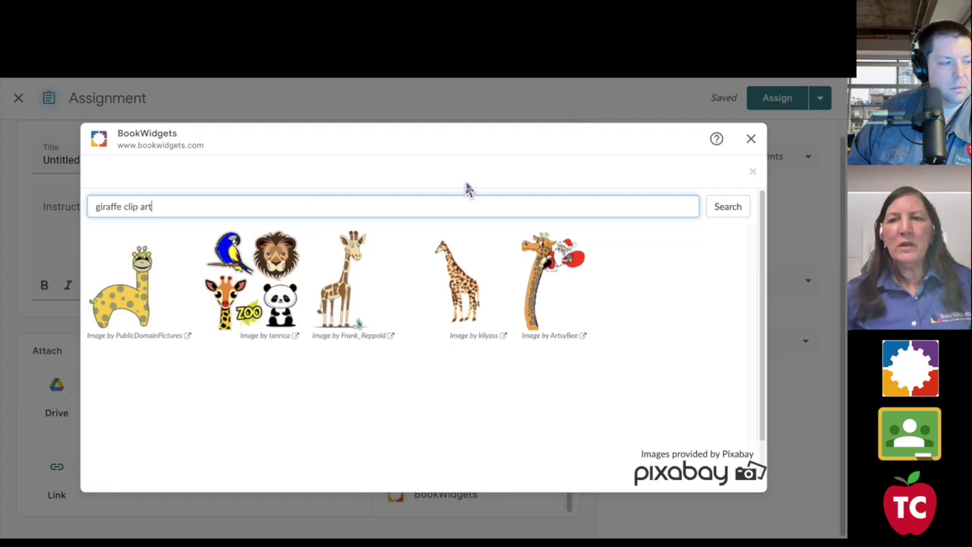
left_click(752, 174)
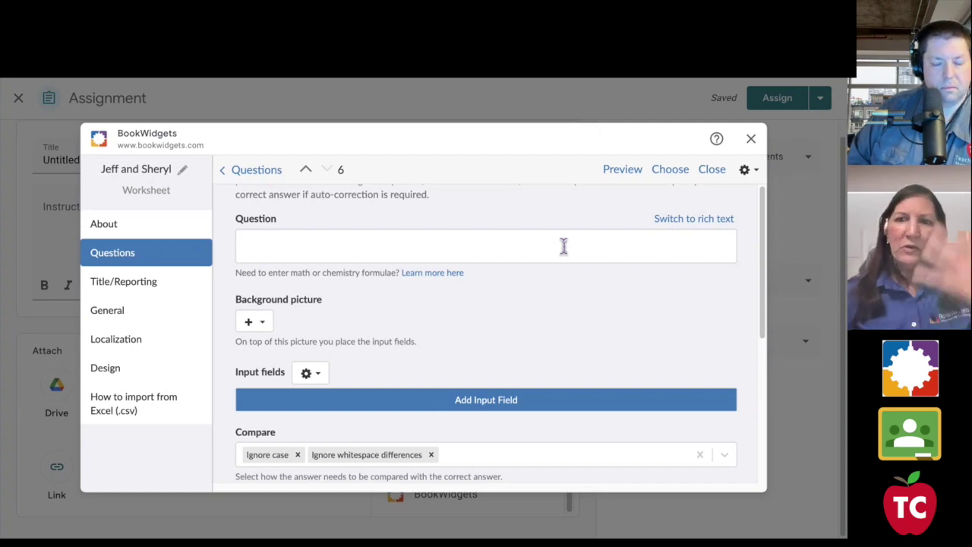
Step: Attach the Jeff and Sheryl BookWidgets worksheet and assign it to the Languages class
left_click(667, 174)
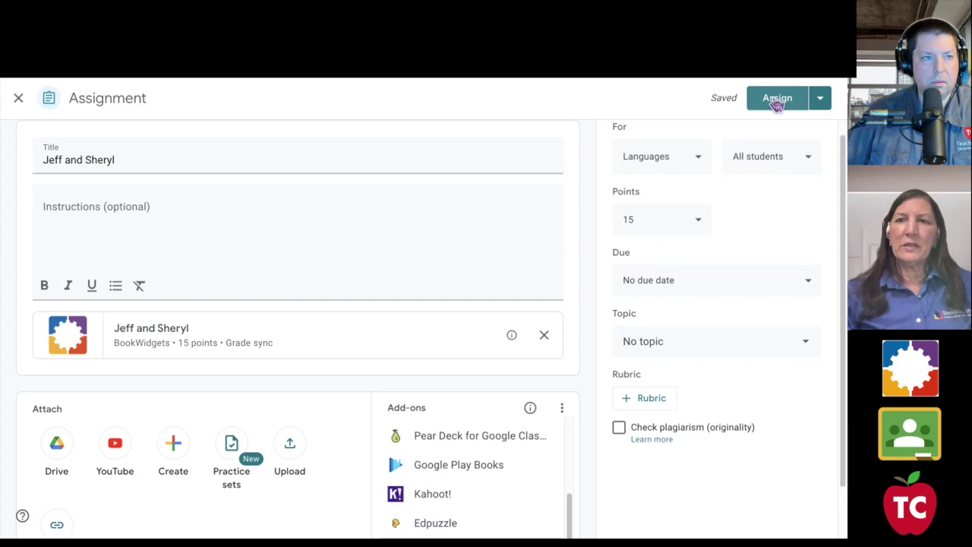
left_click(778, 106)
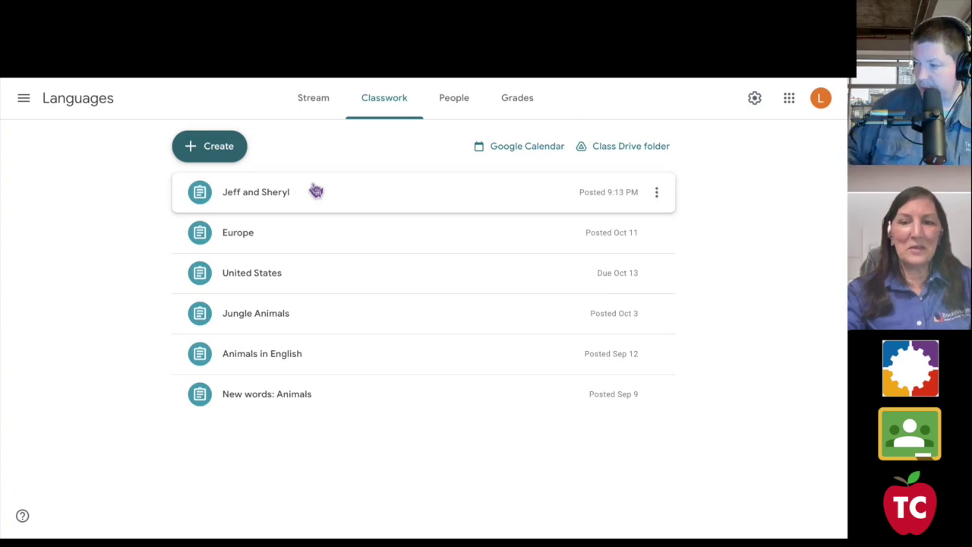
Step: As the student, open the Jeff and Sheryl assignment from the Languages class stream
key("alt+Tab")
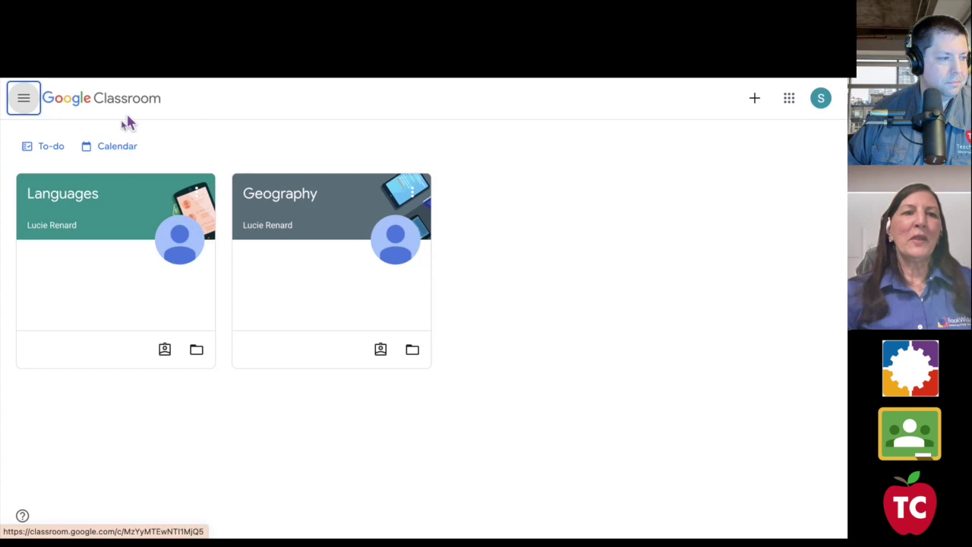
left_click(63, 195)
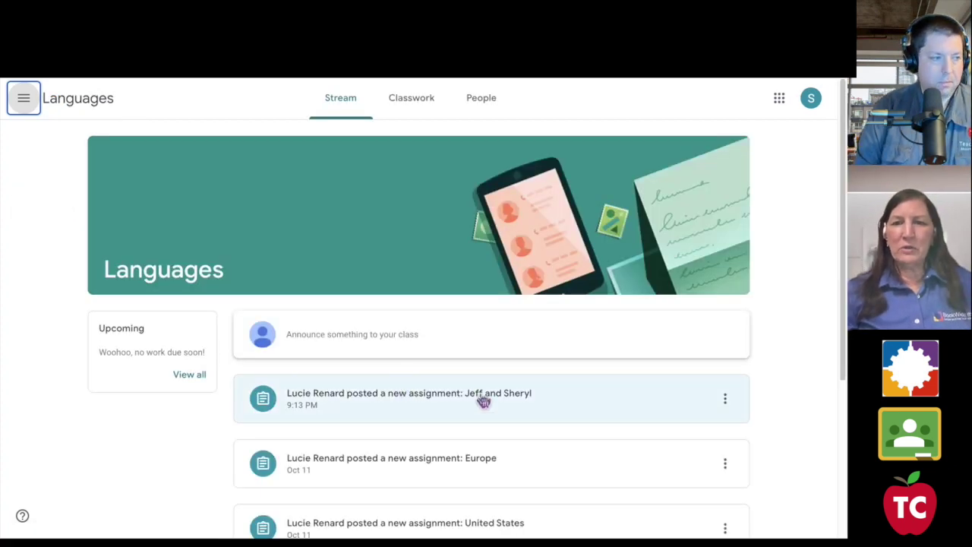
scroll(484, 402, "down", 1)
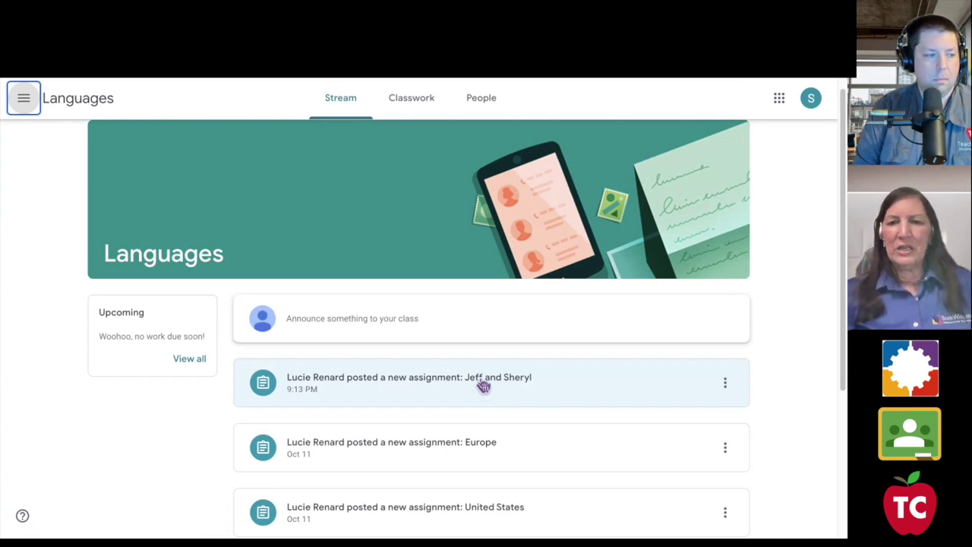
left_click(483, 387)
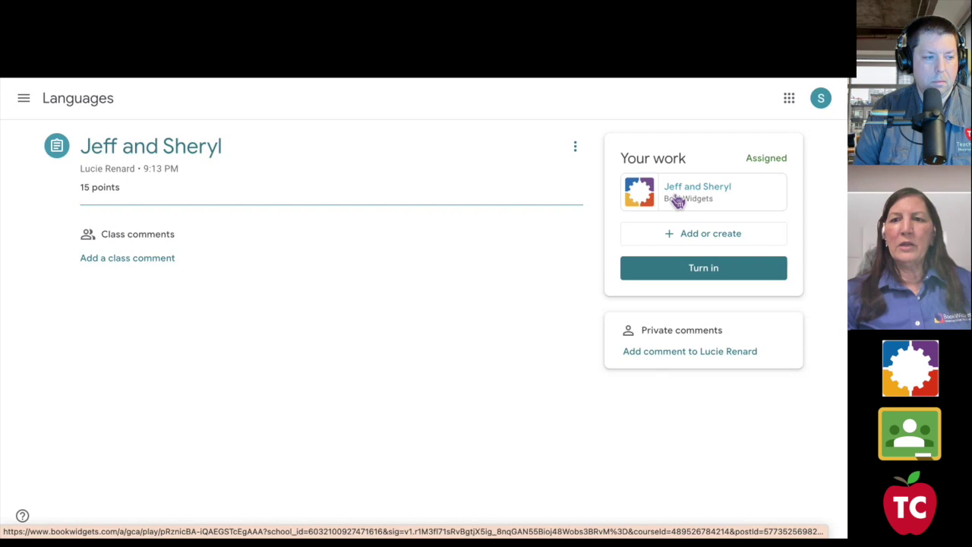
Step: Open the attached Jeff and Sheryl BookWidgets worksheet under Your work
left_click(678, 200)
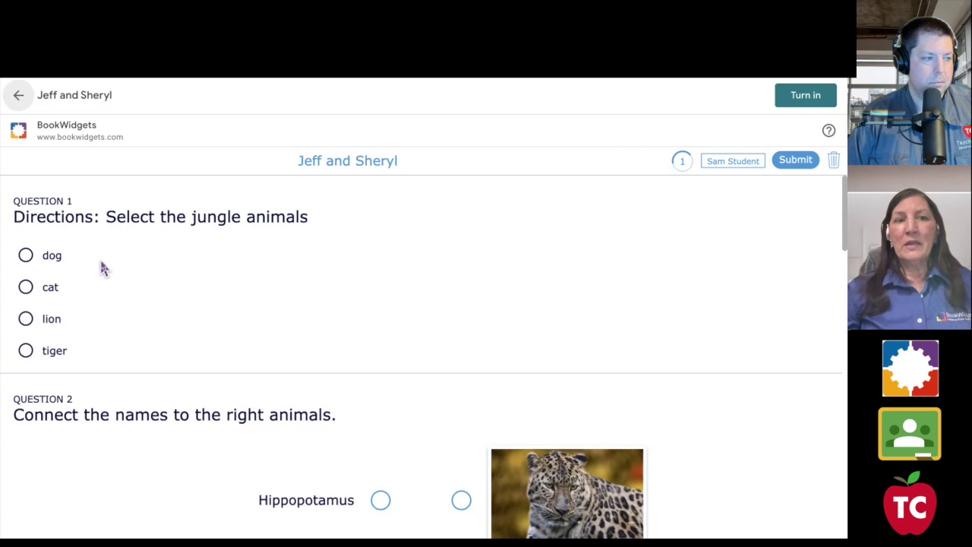
Step: Answer Question 1 with cat, after briefly trying dog, lion and tiger
left_click(26, 256)
left_click(26, 287)
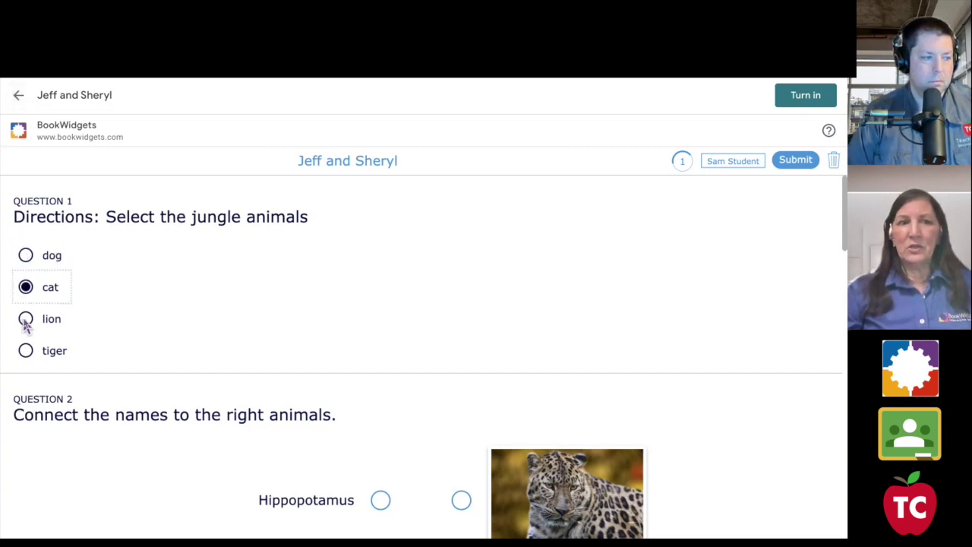
left_click(25, 318)
left_click(26, 351)
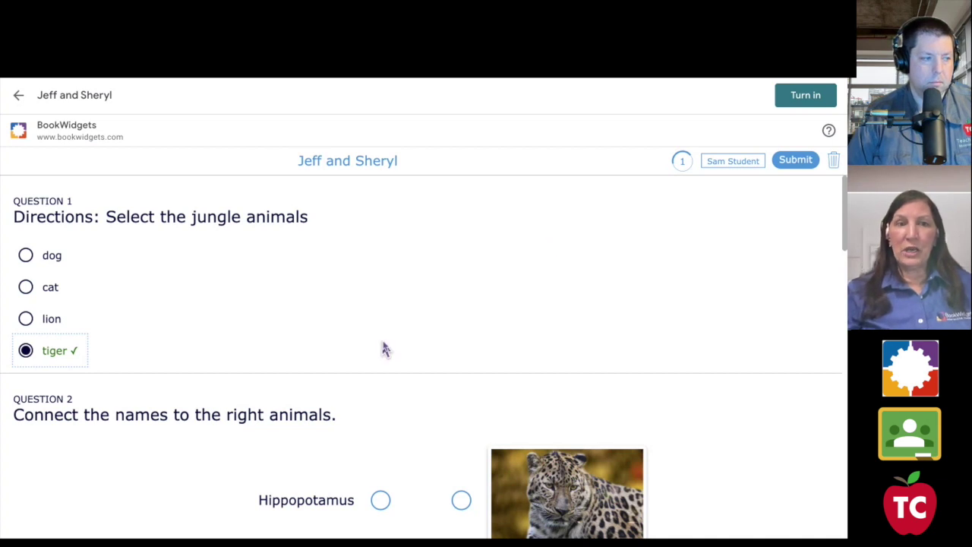
left_click(29, 295)
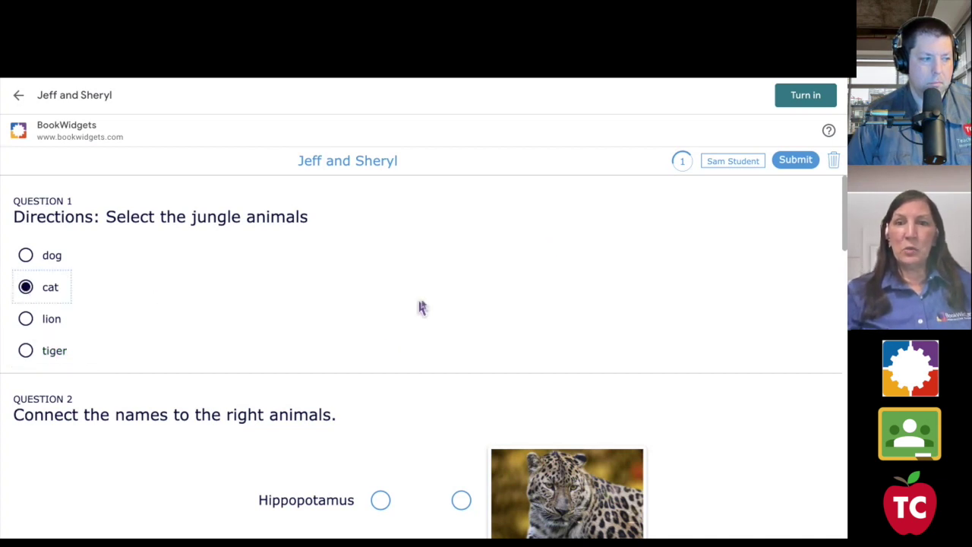
Step: In Question 2, link Hippopotamus to the hippo photo and Rhinoceros to the leopard photo
scroll(425, 306, "down", 2)
scroll(428, 306, "down", 1)
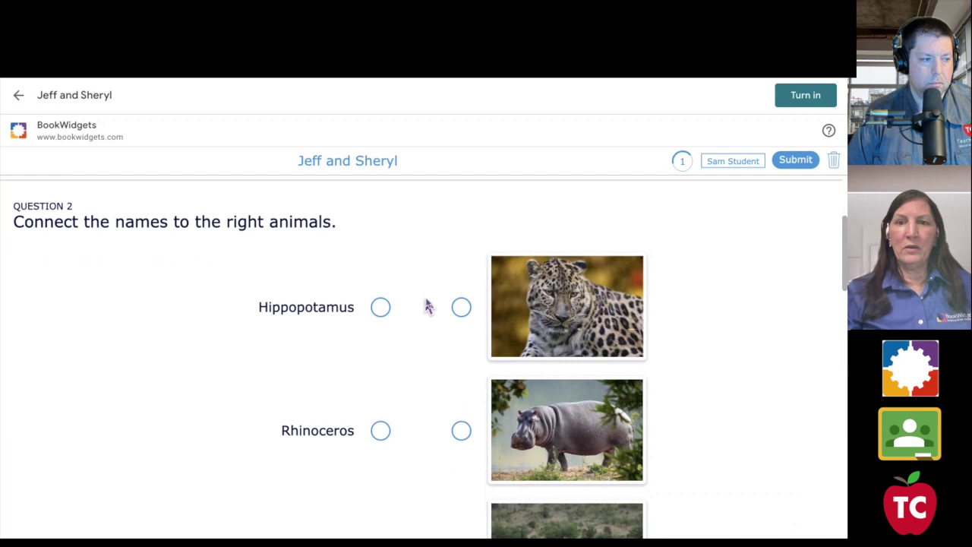
scroll(551, 328, "down", 1)
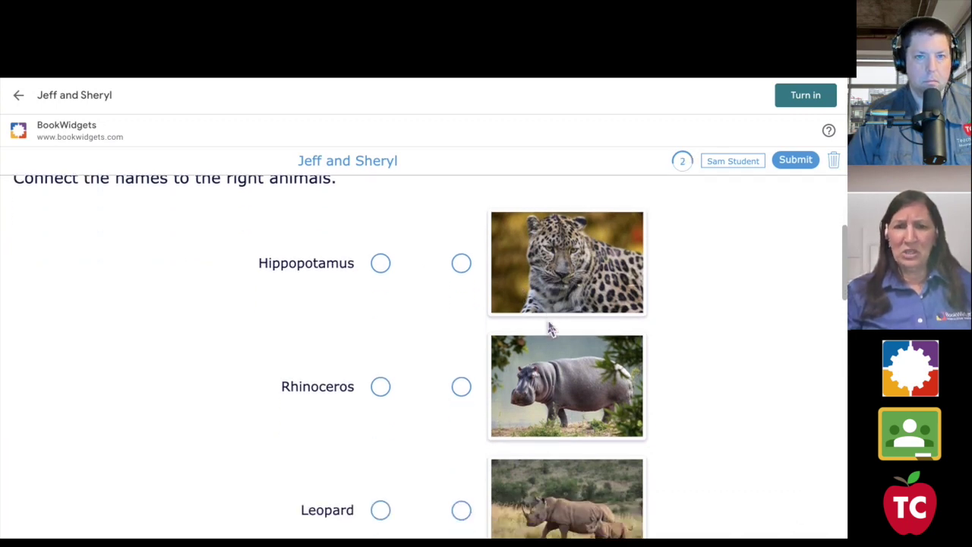
scroll(550, 328, "up", 2)
scroll(486, 307, "down", 1)
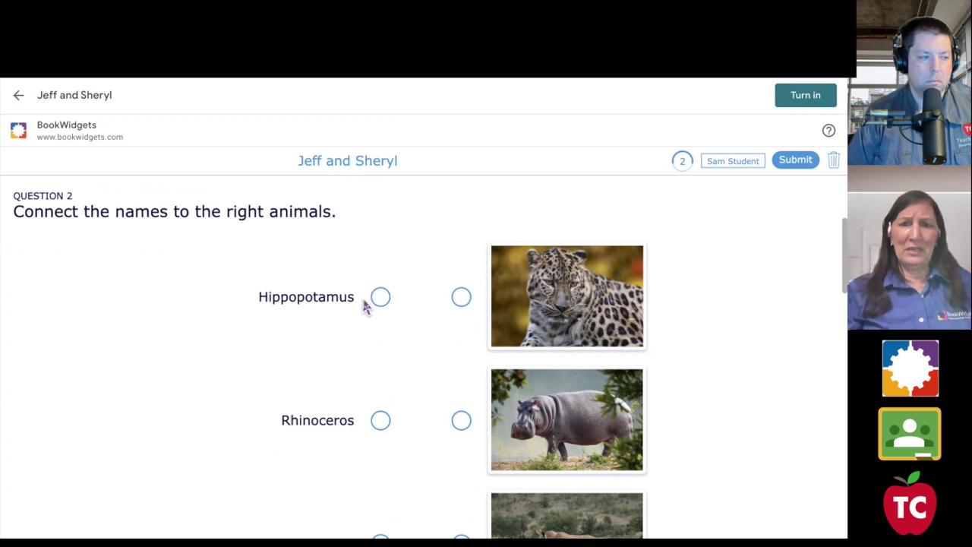
left_click_drag(382, 304, 460, 420)
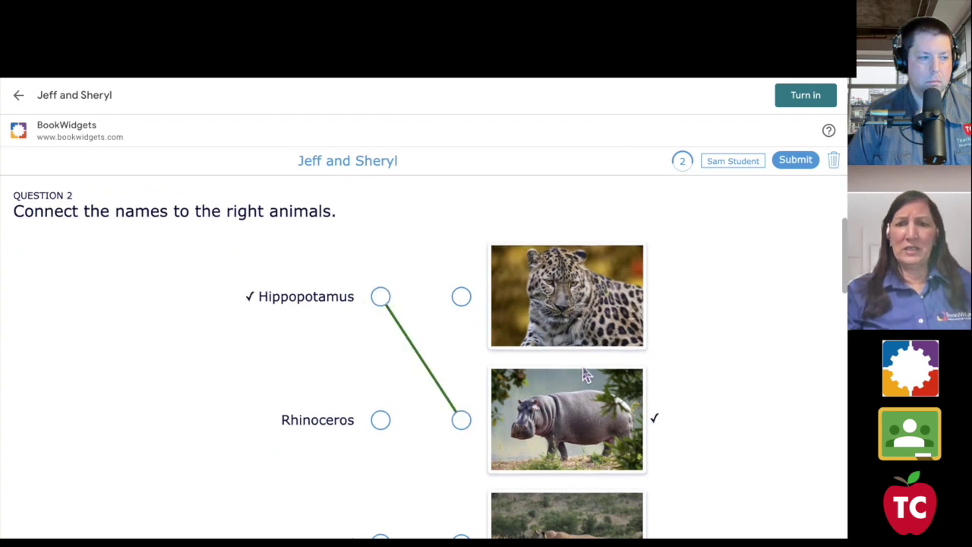
scroll(585, 375, "down", 2)
left_click_drag(387, 338, 462, 214)
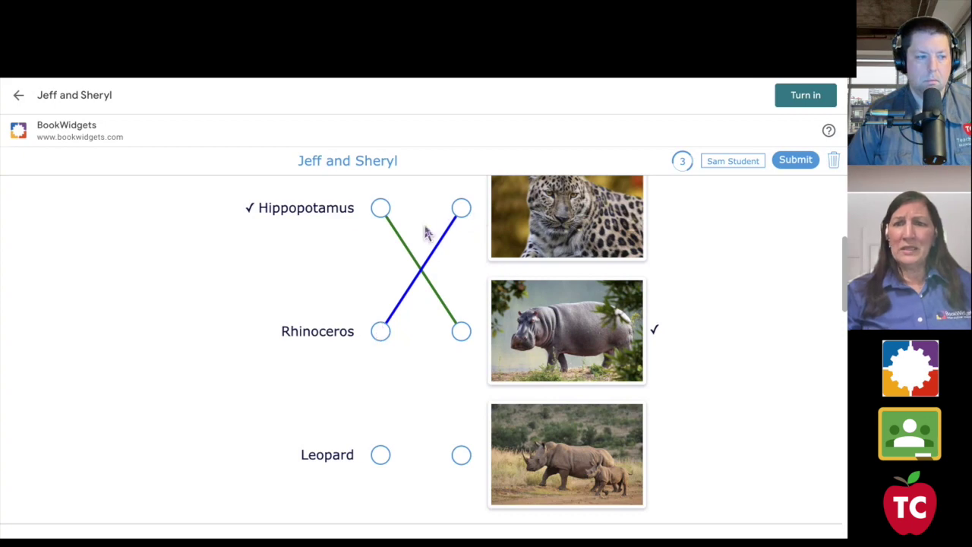
scroll(505, 356, "down", 3)
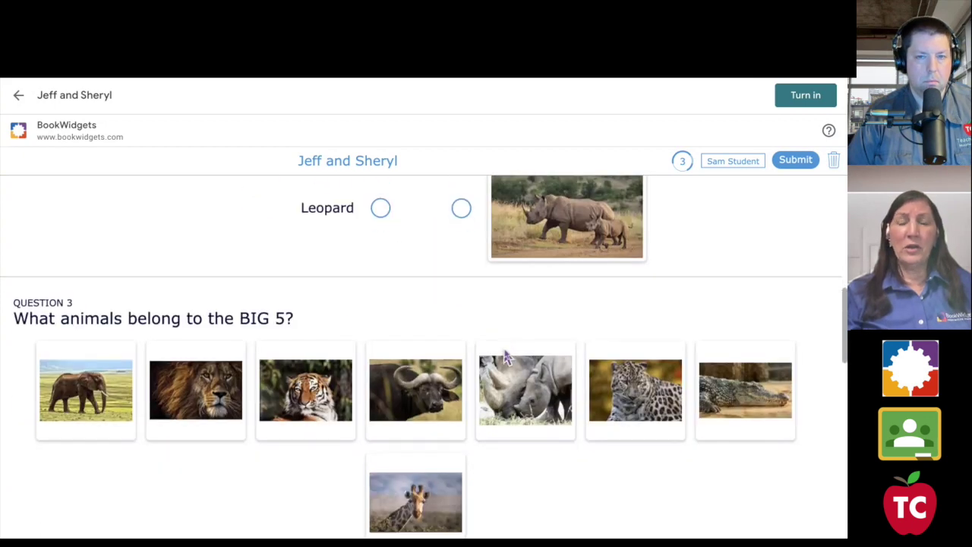
Step: Pick elephant, lion, rhino, buffalo and leopard in Question 3, deselecting tiger and giraffe
scroll(505, 355, "down", 1)
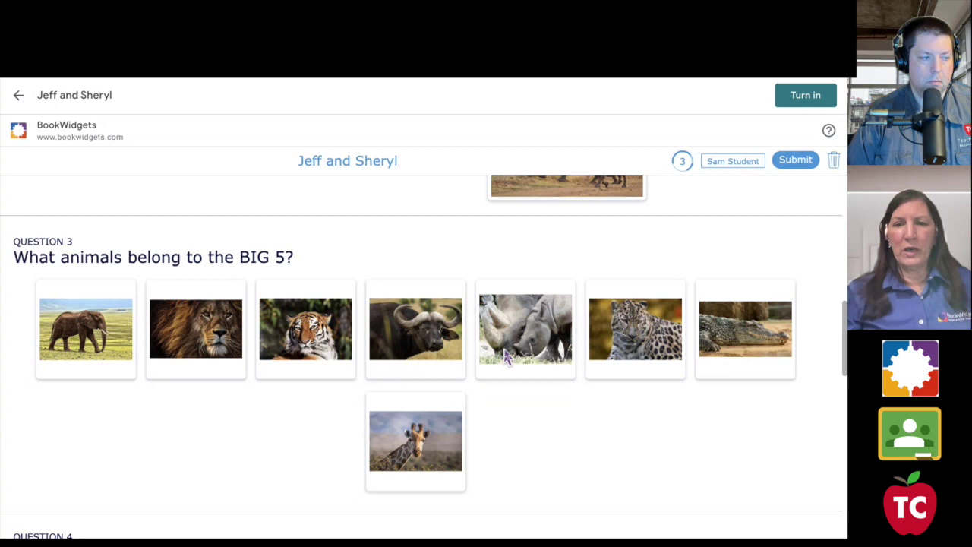
scroll(505, 372, "down", 1)
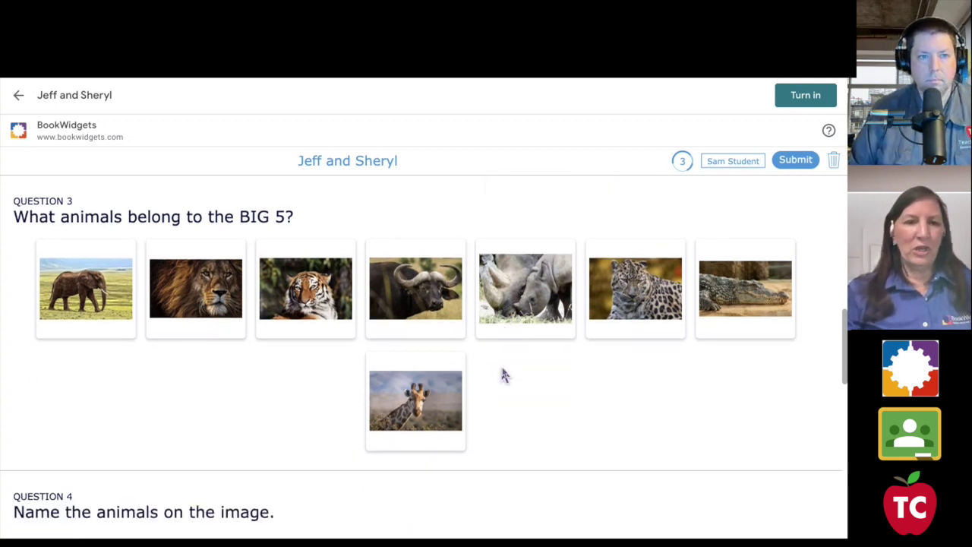
left_click(84, 302)
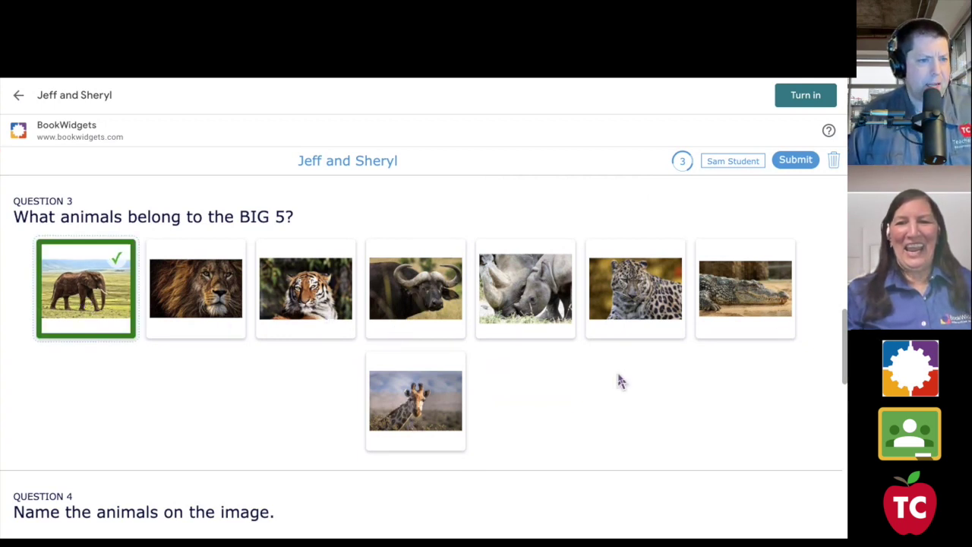
left_click(211, 302)
left_click(306, 304)
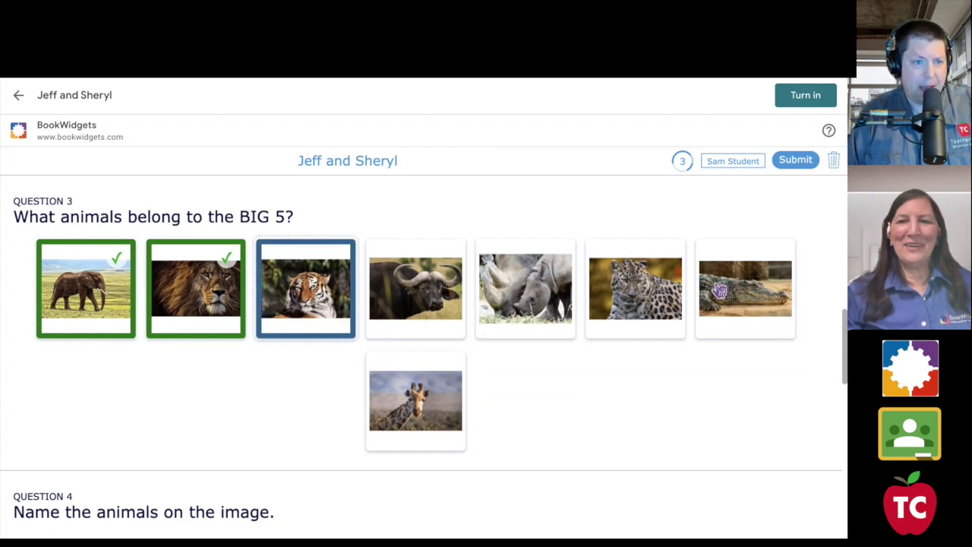
left_click(529, 296)
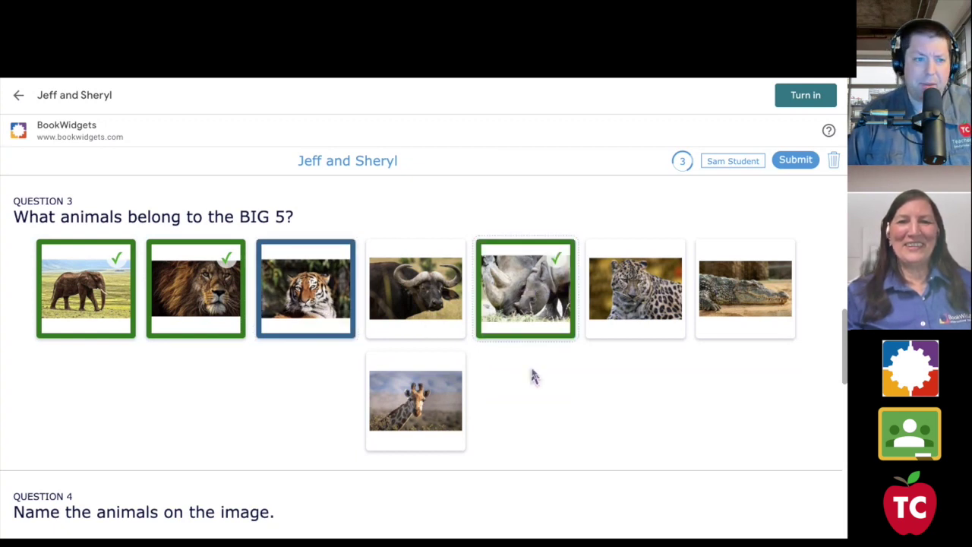
left_click(424, 416)
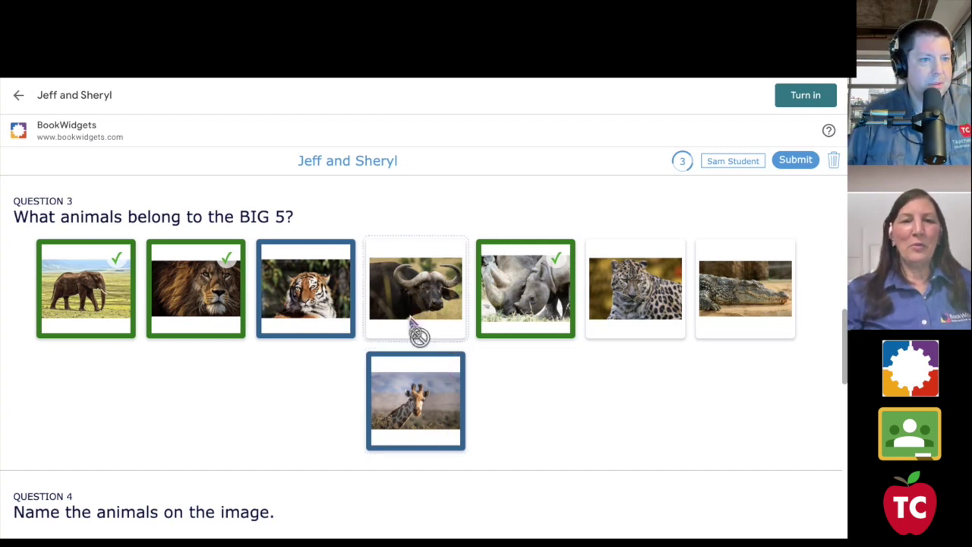
left_click(332, 314)
left_click(419, 423)
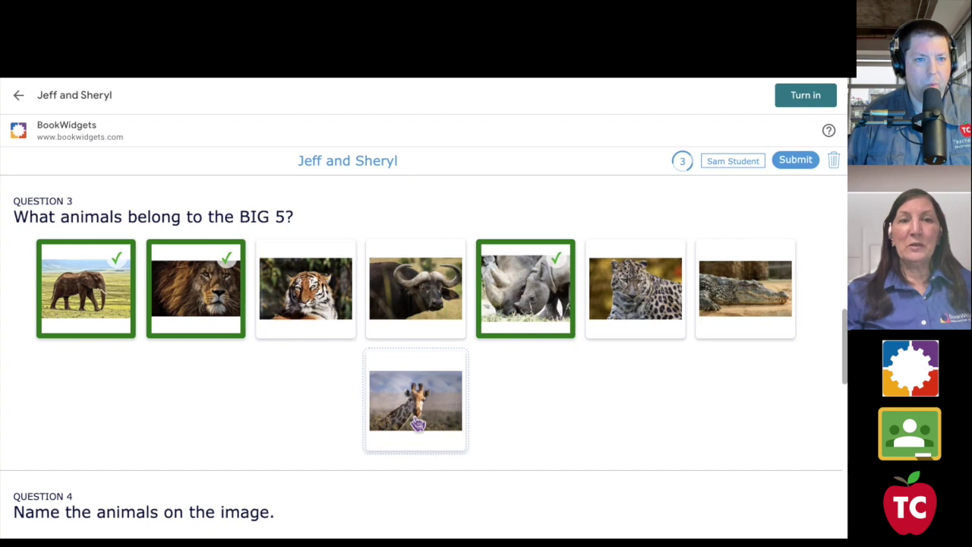
left_click(421, 299)
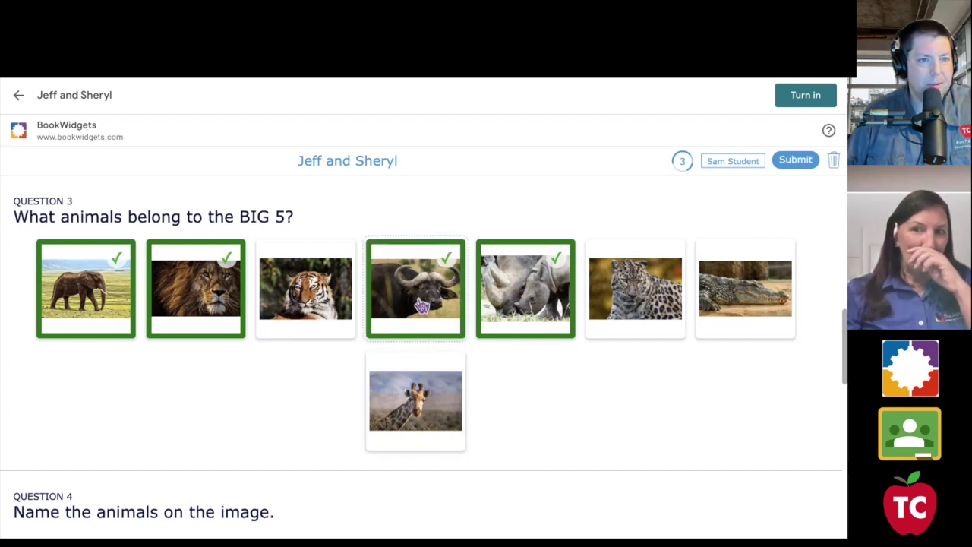
left_click(633, 289)
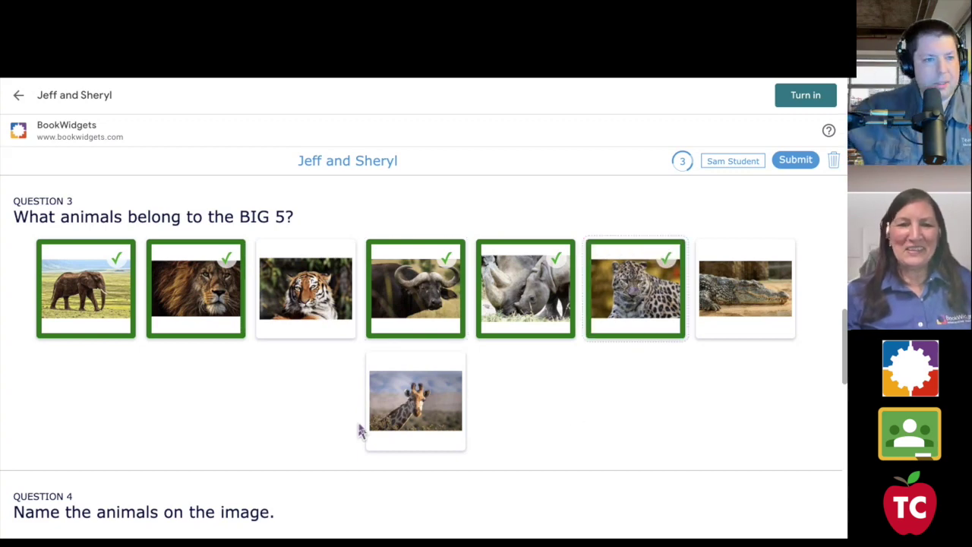
Step: Fill the monkey's label in Question 4's jungle picture with 'a monkey'
scroll(473, 407, "down", 3)
scroll(473, 408, "down", 3)
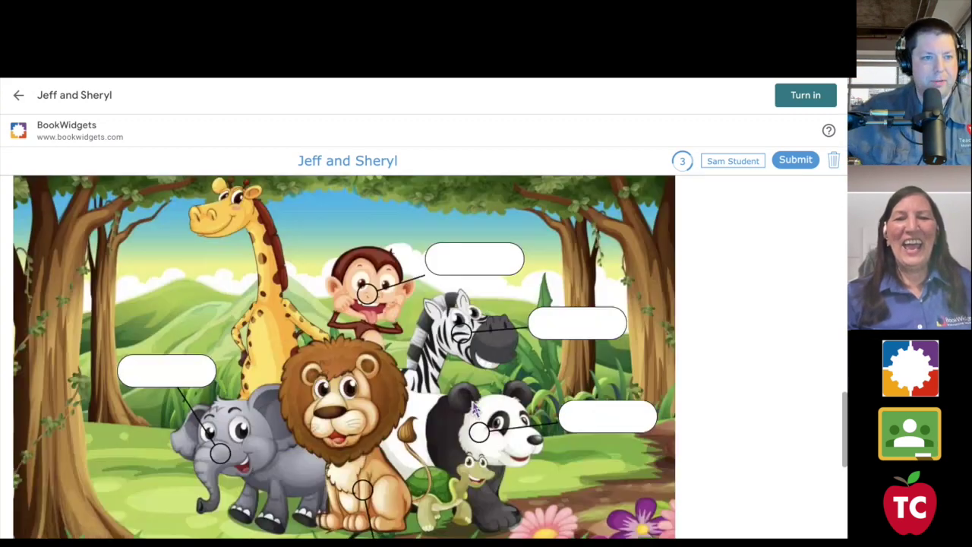
scroll(473, 408, "up", 1)
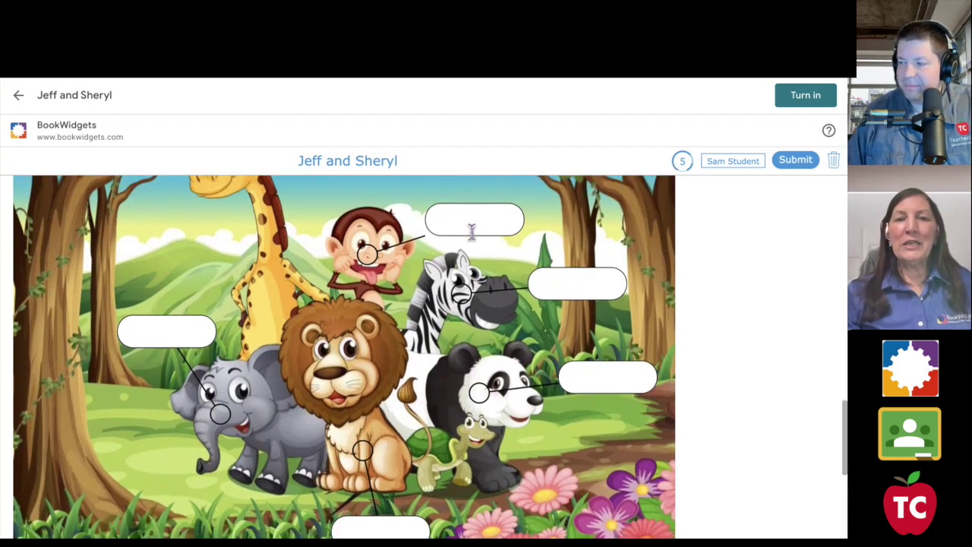
left_click(471, 226)
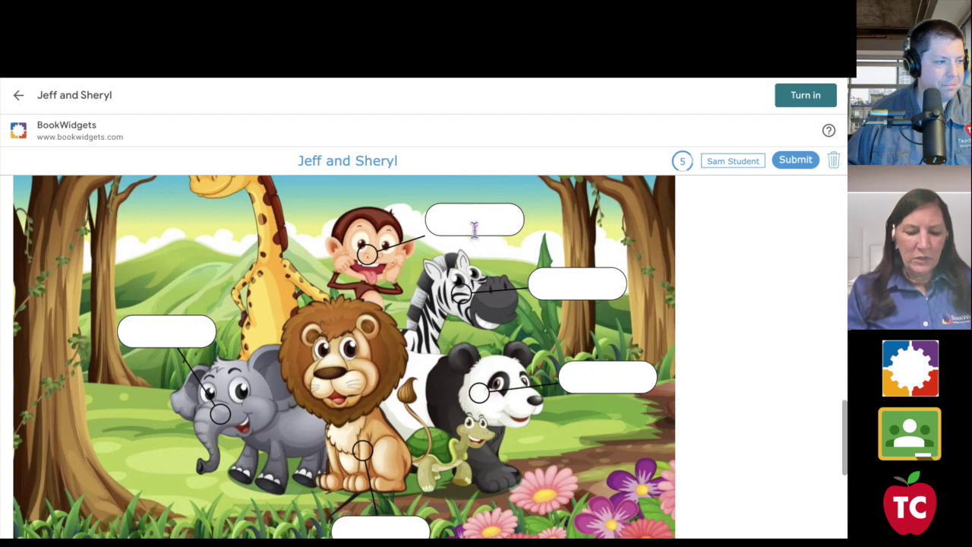
type("monkey")
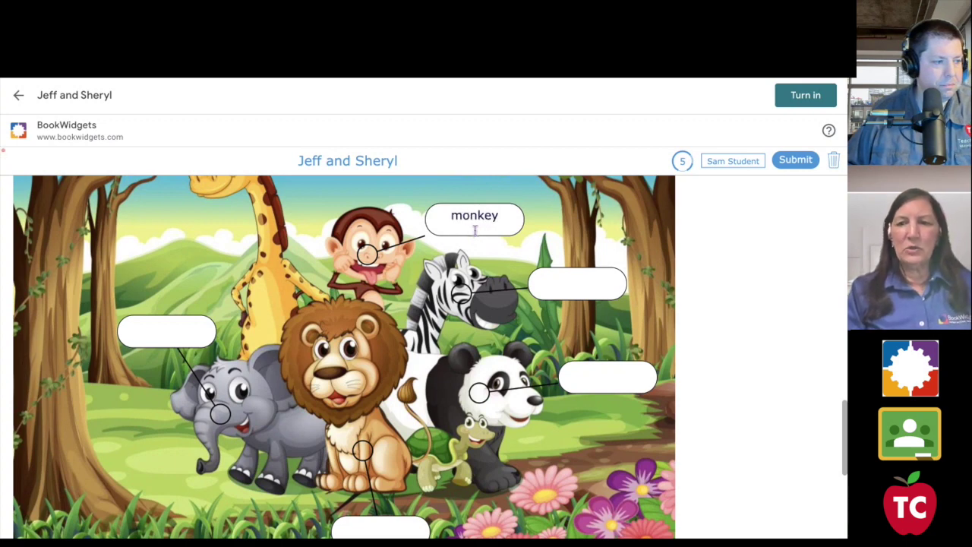
key("BackSpace")
key("BackSpace")
key("BackSpace")
key("BackSpace")
key("BackSpace")
key("BackSpace")
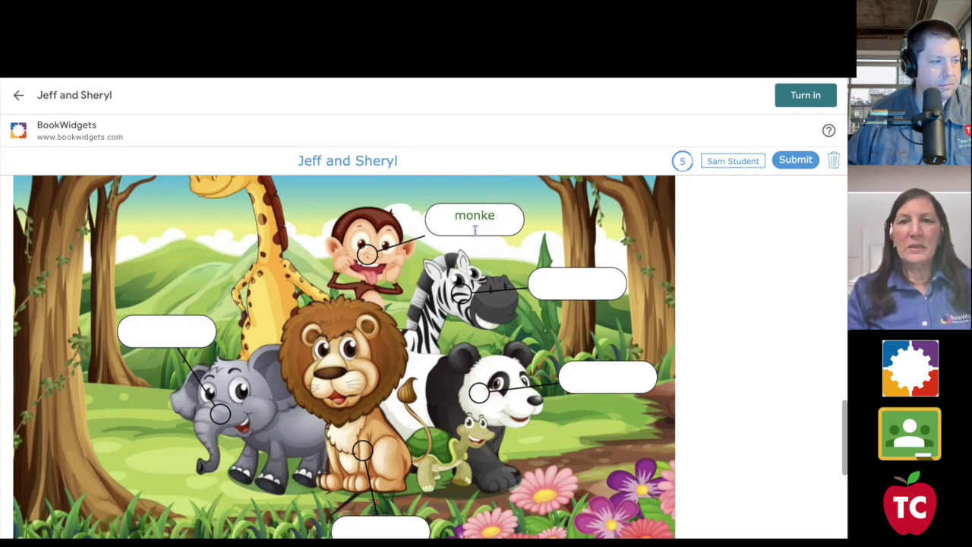
type("a monkey")
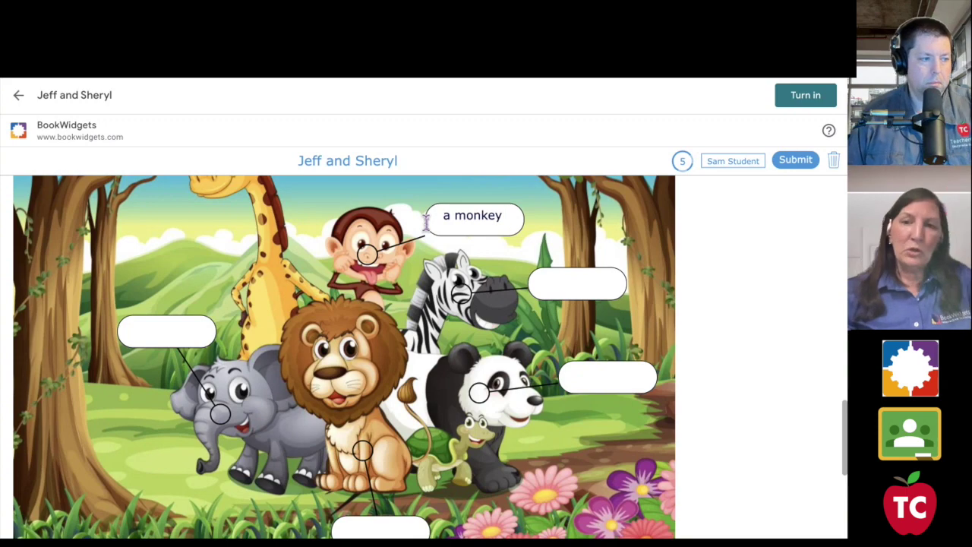
scroll(477, 322, "down", 1)
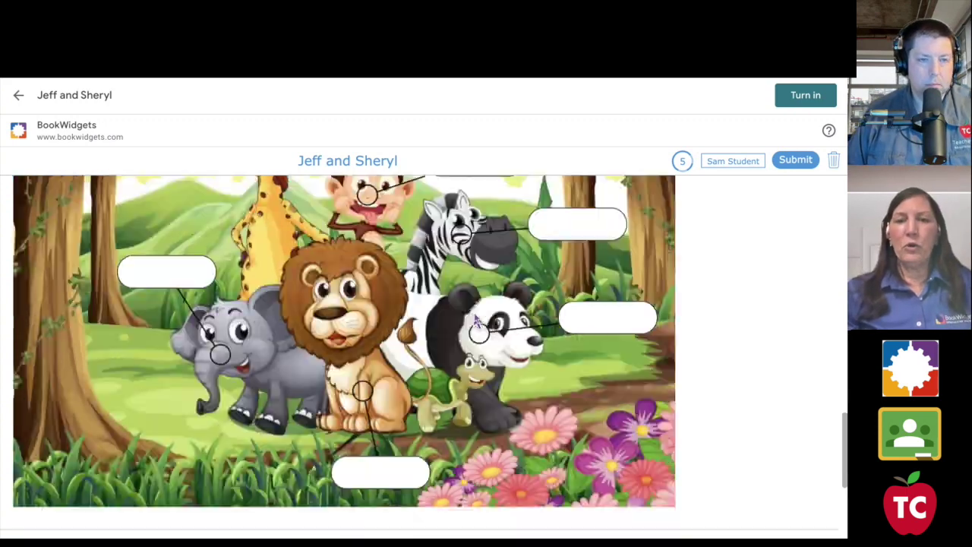
scroll(476, 321, "down", 4)
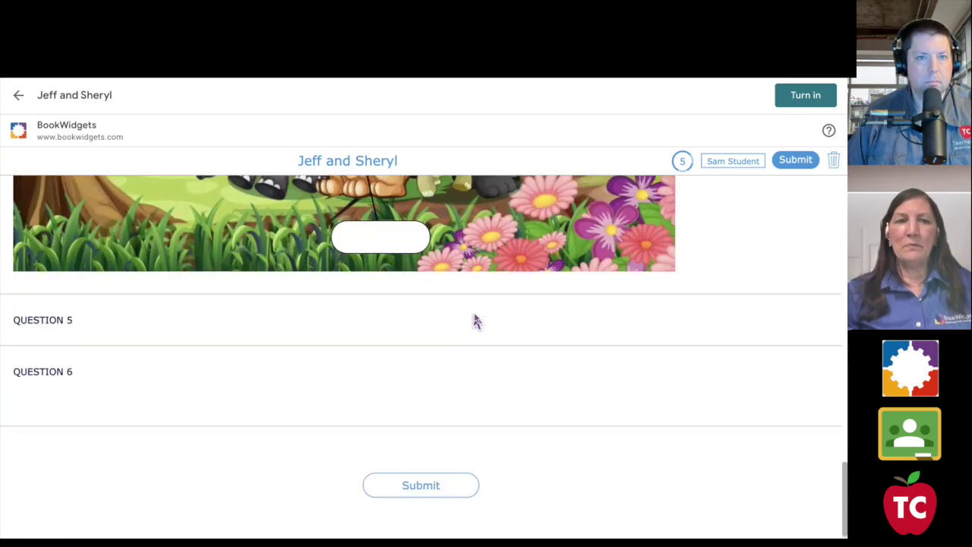